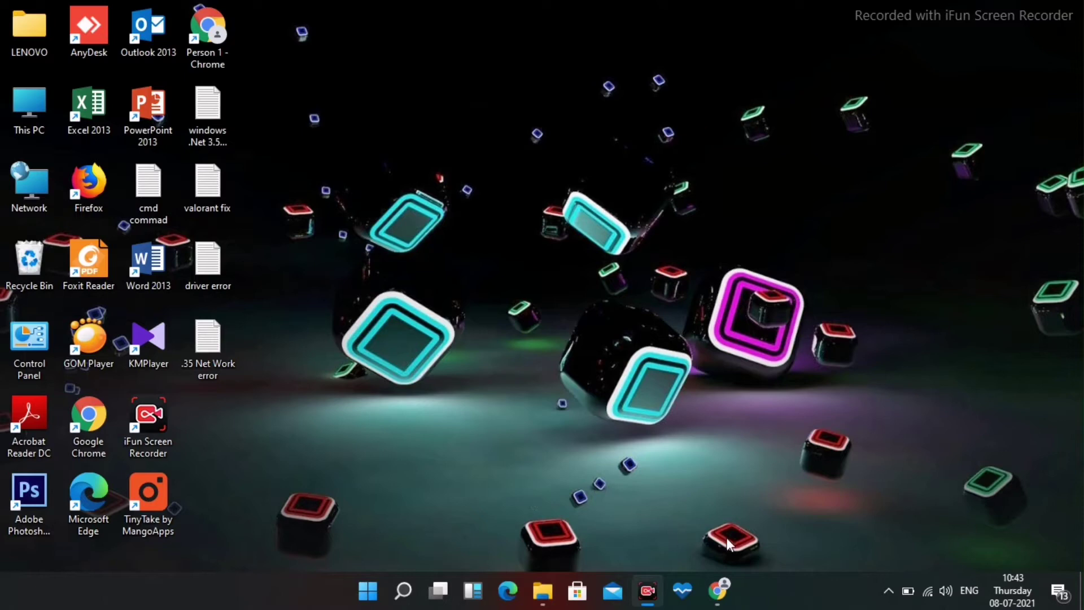
Copy powrprof.dll from the restored Downloads window to the clipboard, then minimize the window.
click(550, 603)
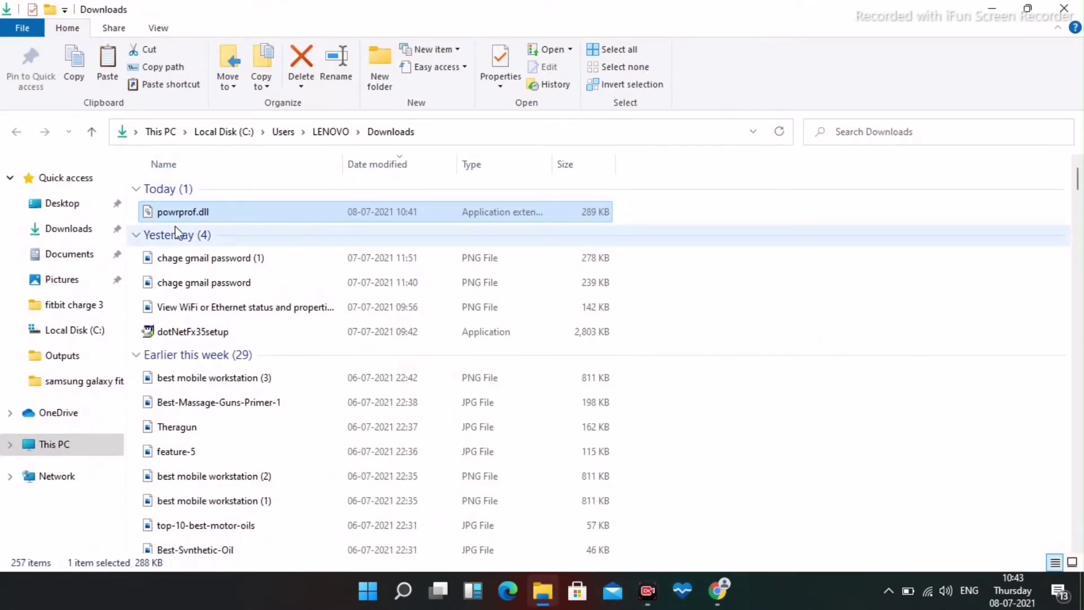
mouse_move(198, 215)
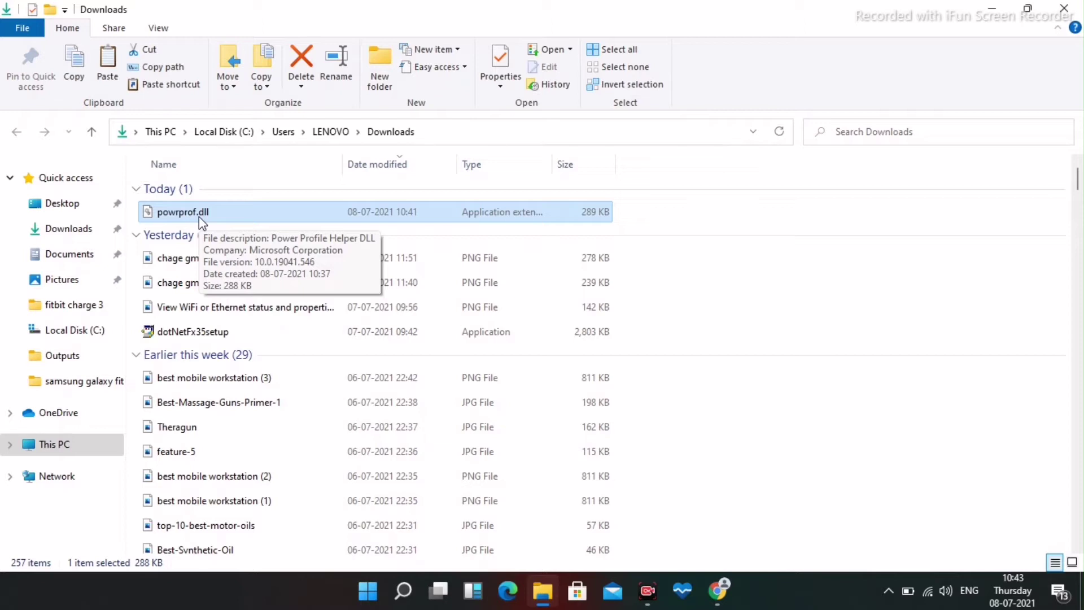
right_click(279, 215)
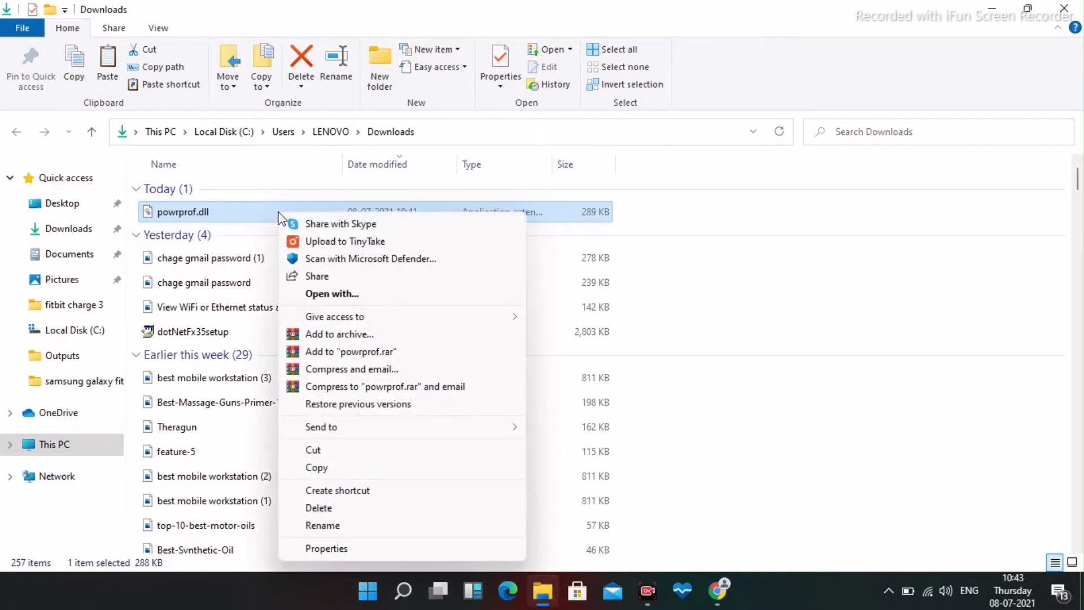
click(316, 468)
click(989, 11)
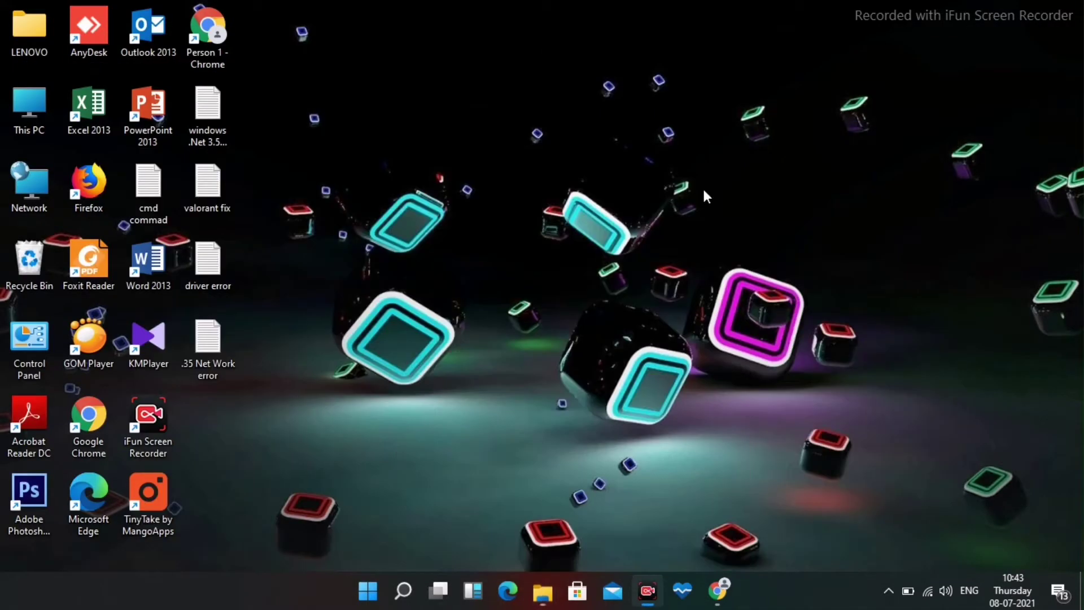
key(alt+Tab)
click(990, 11)
click(732, 580)
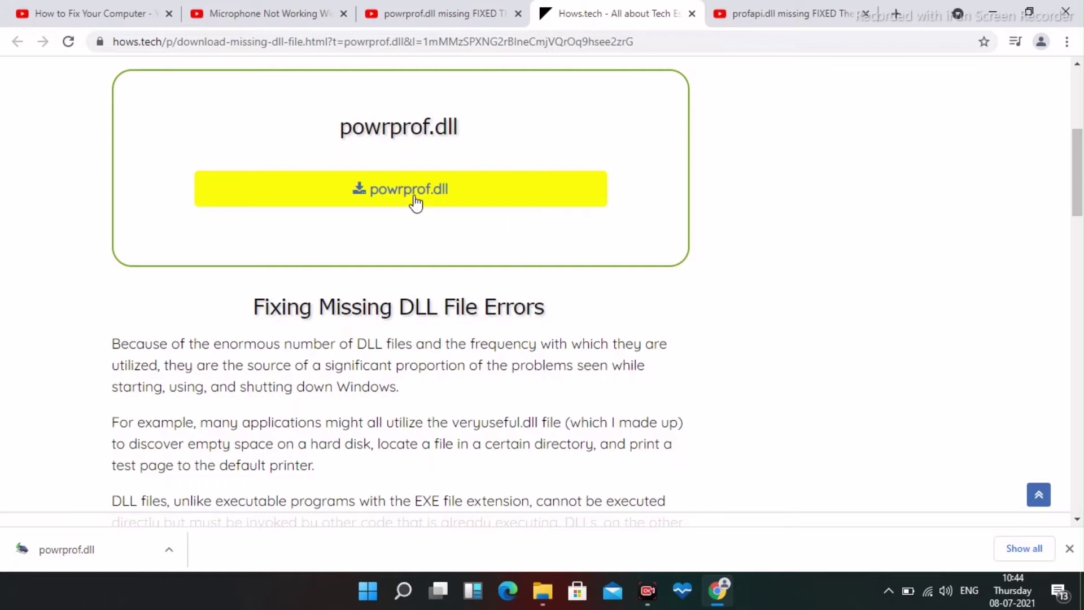
click(990, 10)
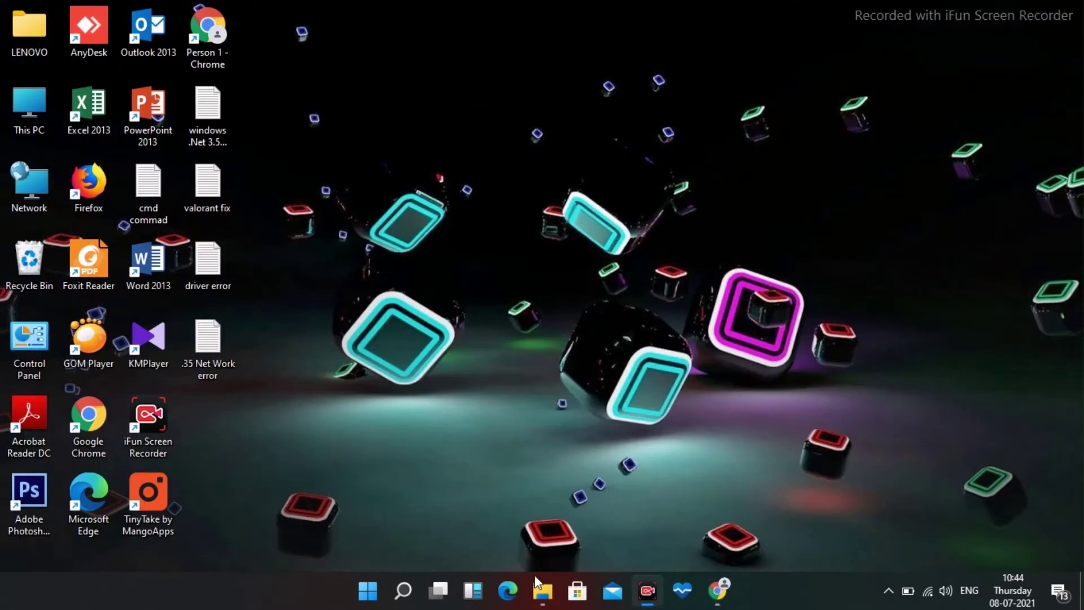
click(542, 590)
Copy powrprof.dll from Downloads again and minimize the window.
mouse_move(252, 222)
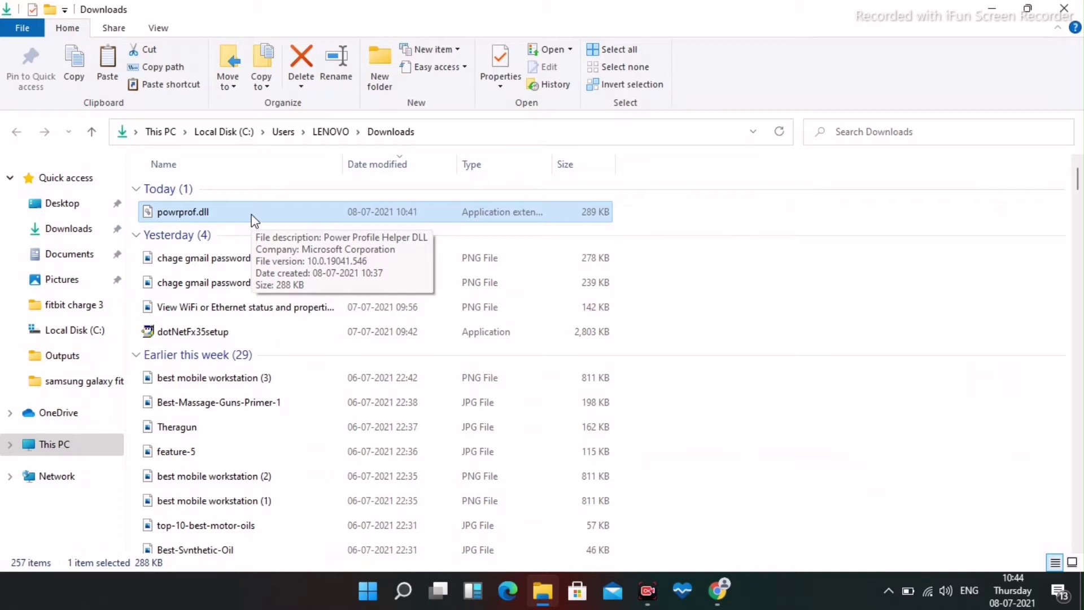
right_click(252, 216)
click(274, 471)
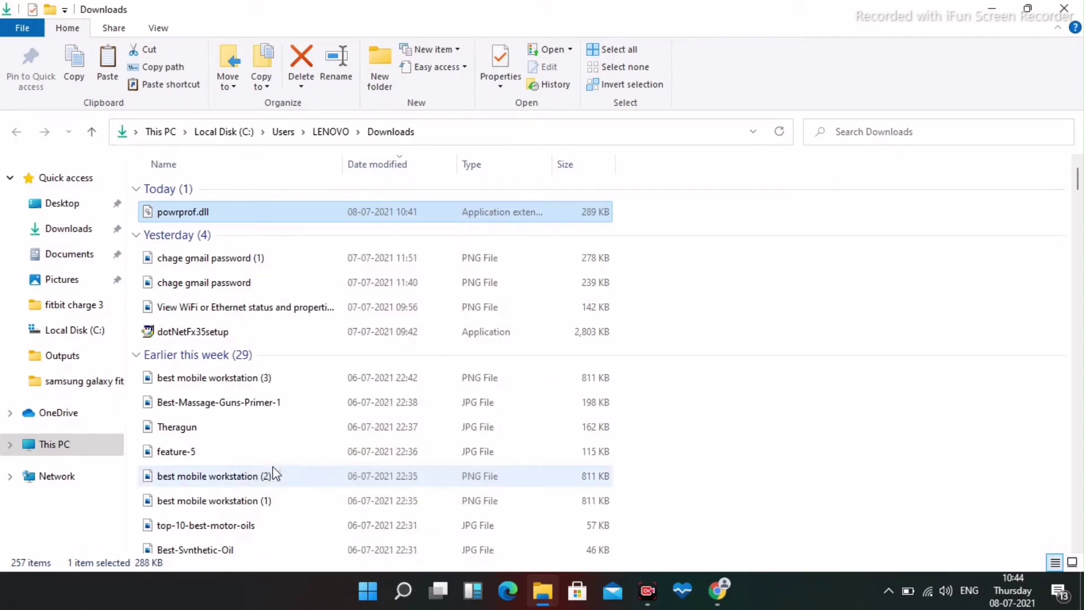
click(992, 9)
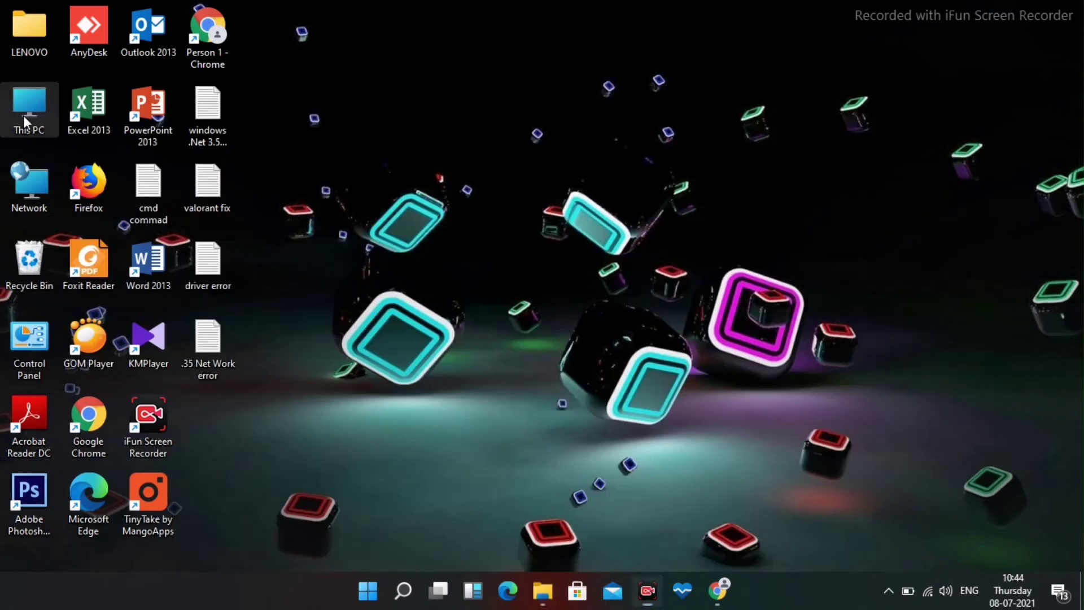
Navigate through This PC, Local Disk (C:) and Windows to the System32 folder.
double_click(22, 114)
scroll(316, 407, down, 2)
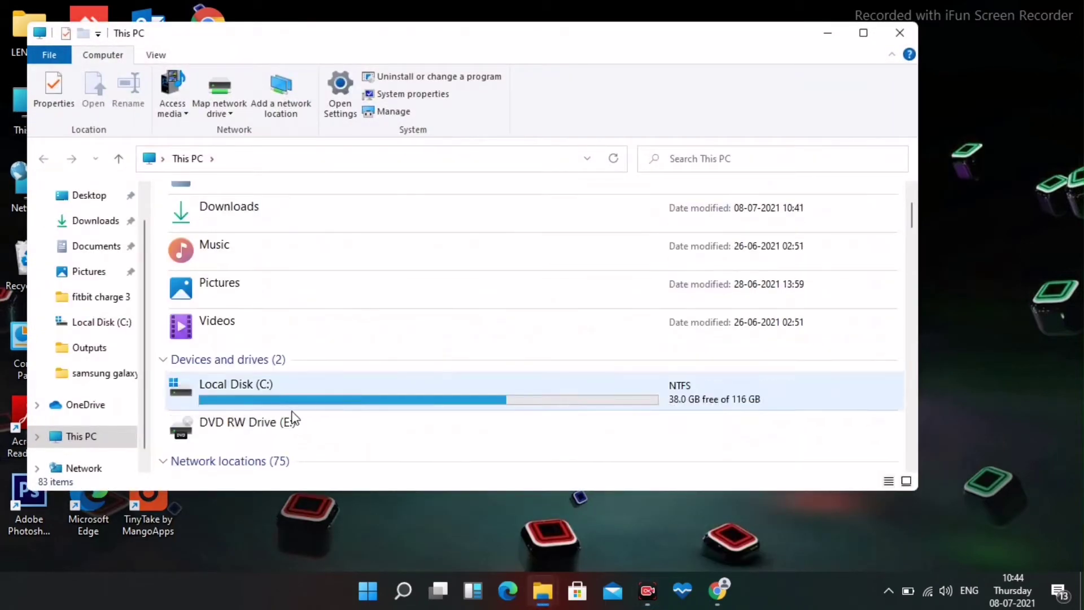
double_click(266, 391)
scroll(293, 271, down, 2)
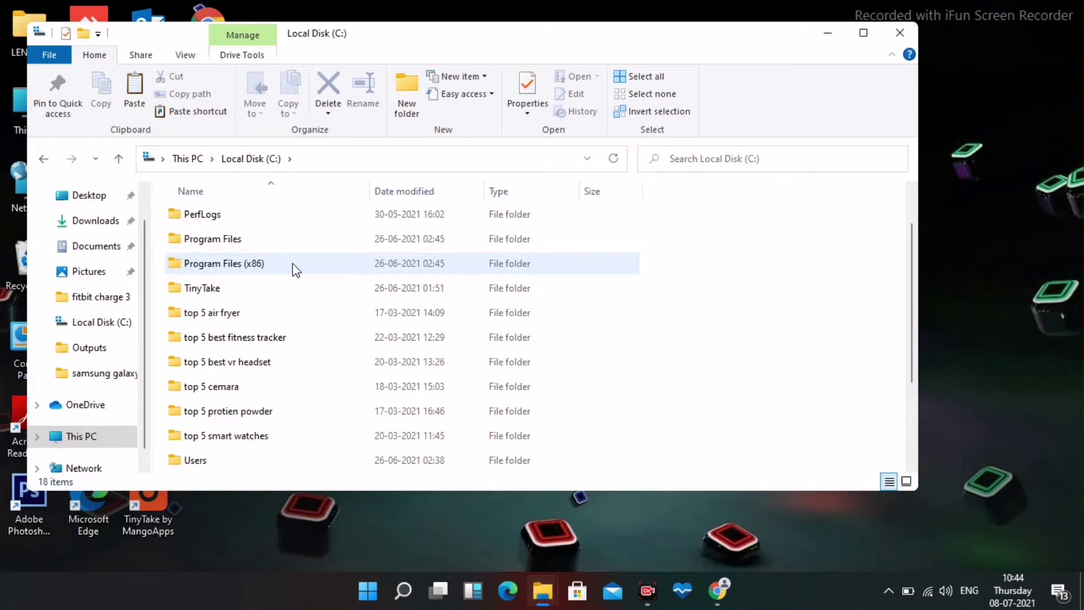
double_click(245, 419)
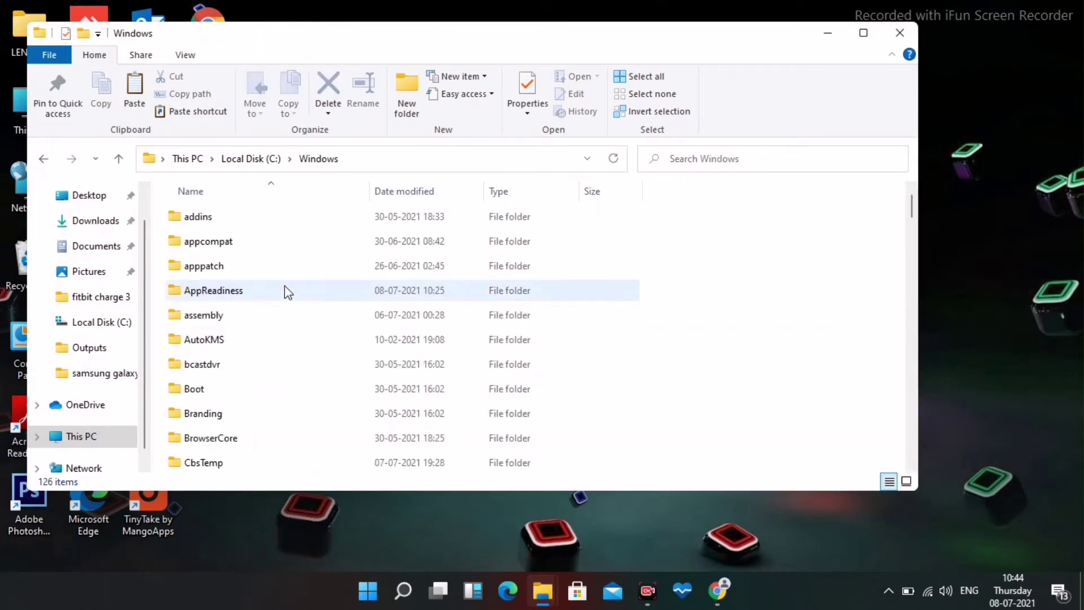
scroll(292, 308, down, 8)
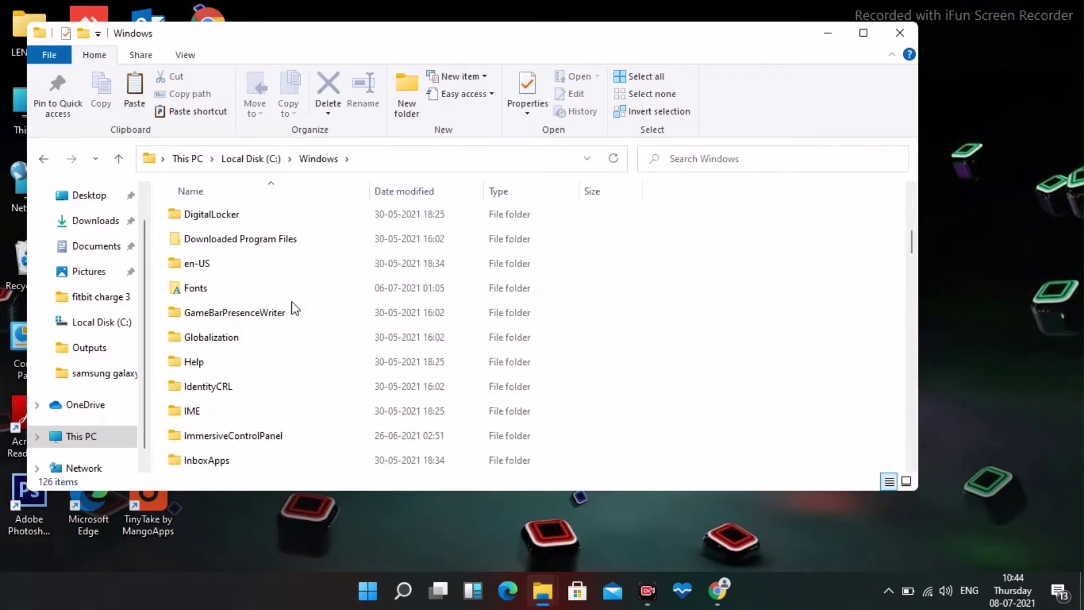
scroll(292, 307, down, 10)
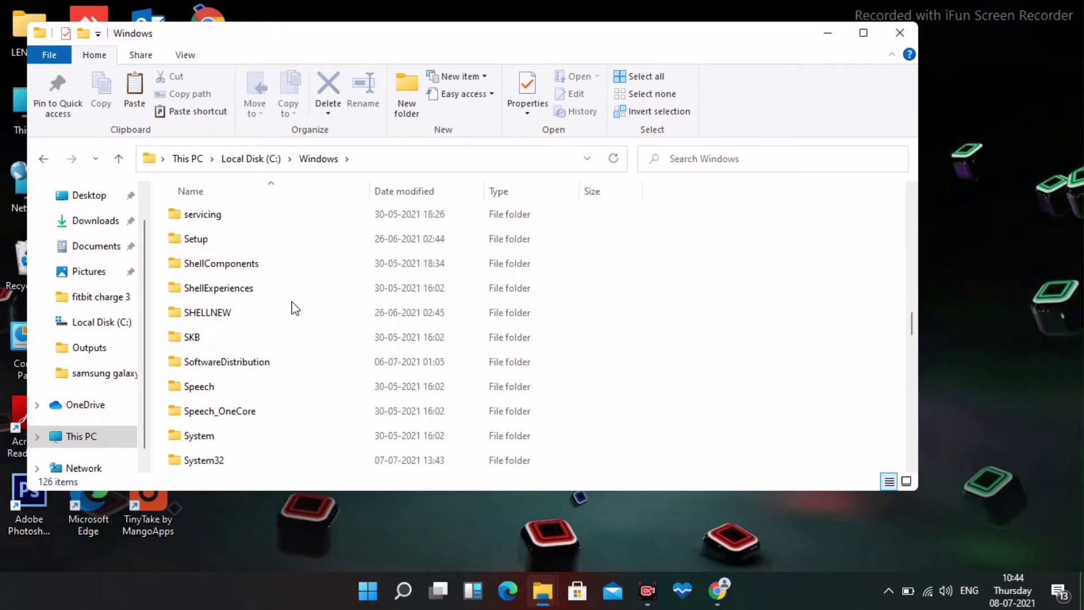
double_click(228, 462)
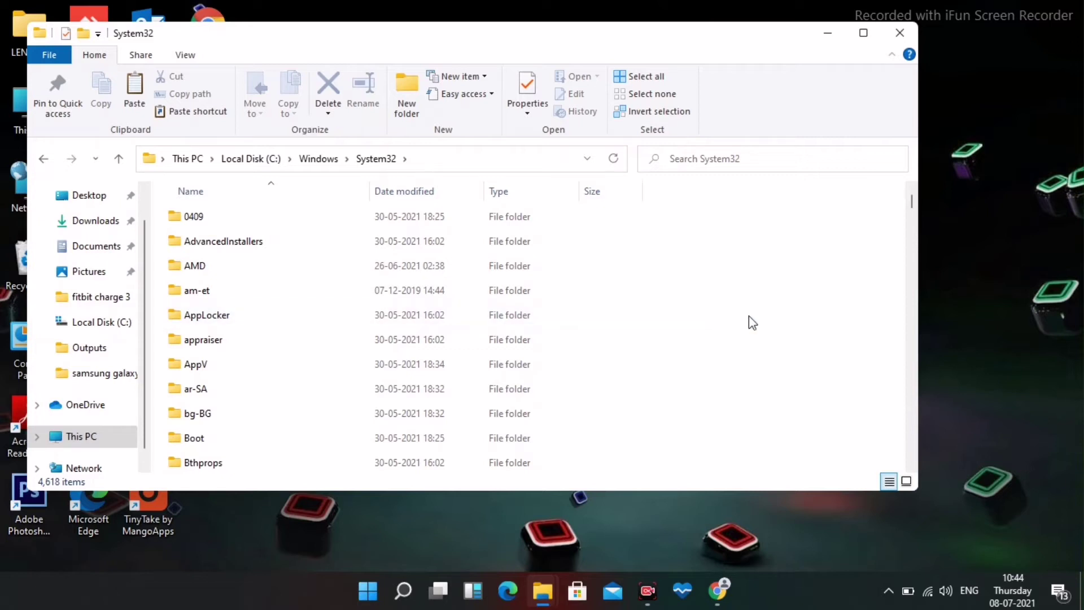
right_click(779, 320)
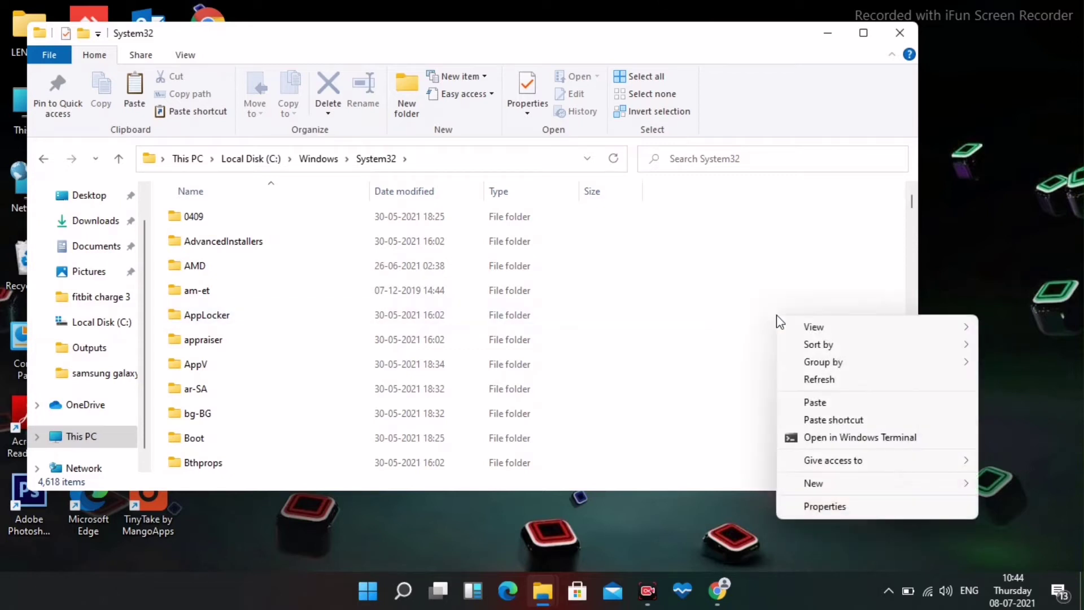
Paste powrprof.dll into System32 with replace; the copy is blocked by access denied and cancelled.
click(825, 403)
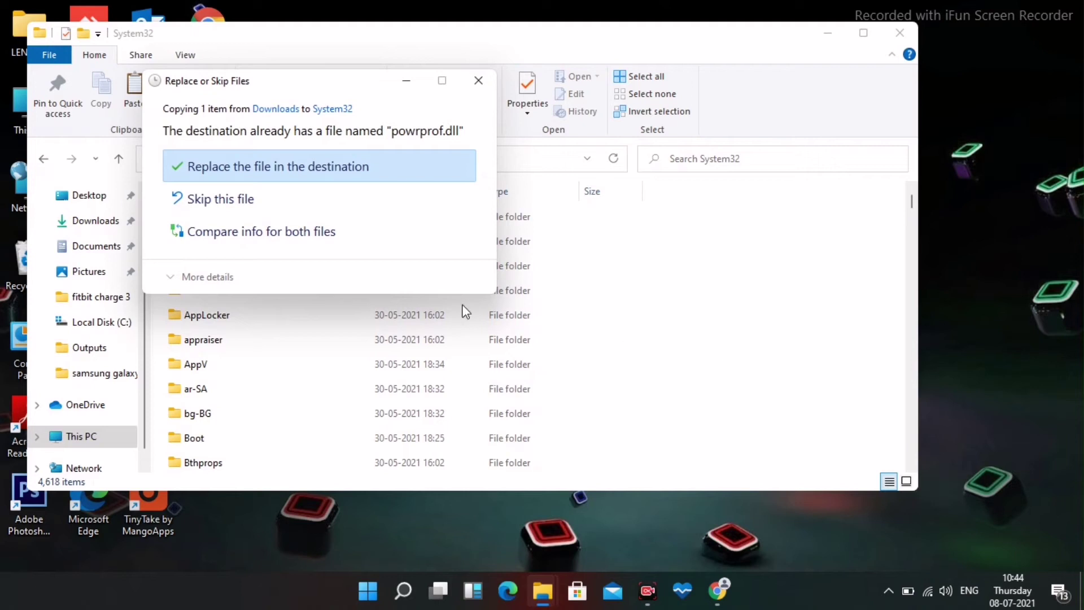
click(333, 176)
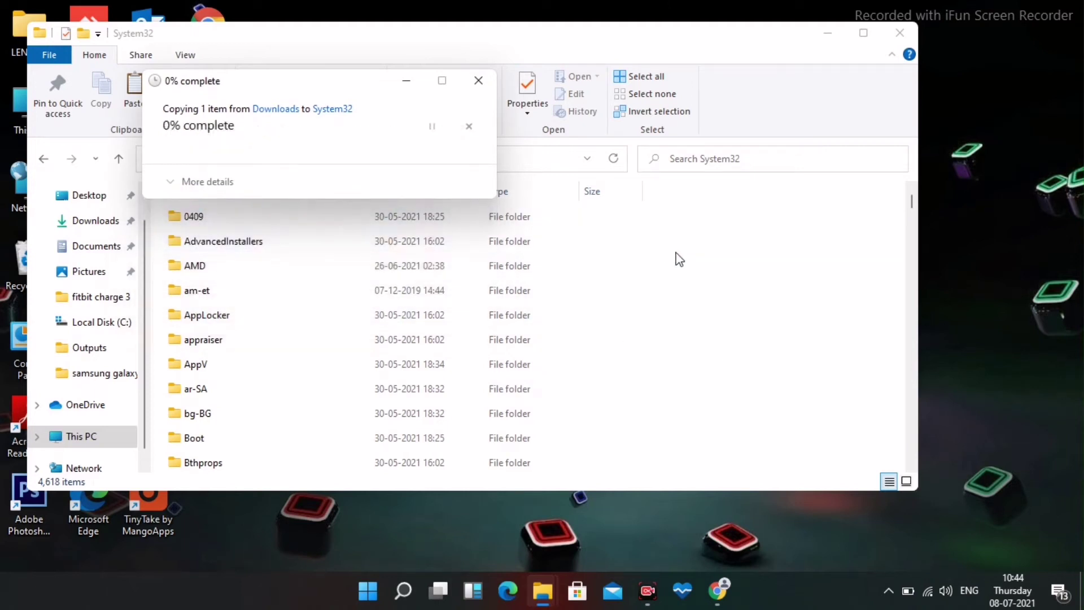
click(297, 192)
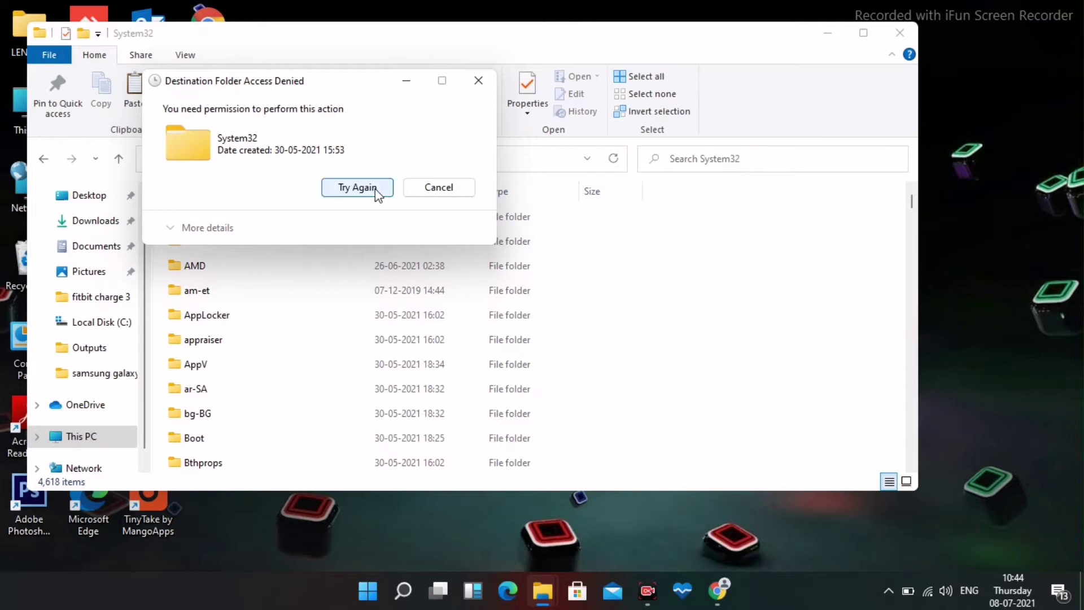
click(375, 189)
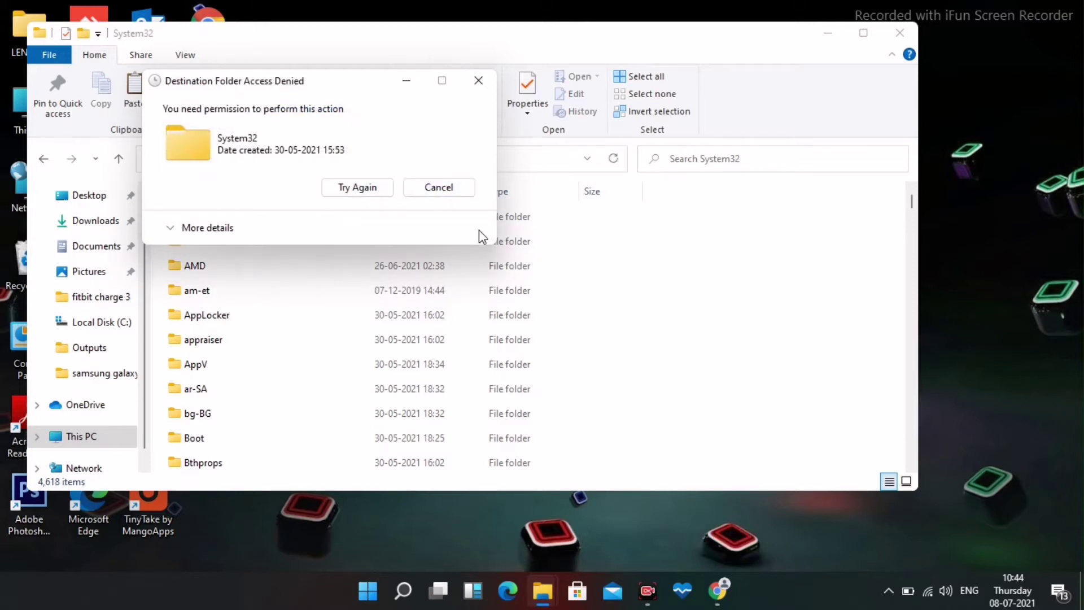
key(Escape)
Paste powrprof.dll into System32 again, replacing the existing file, and minimize the window.
scroll(697, 299, down, 8)
scroll(699, 300, down, 20)
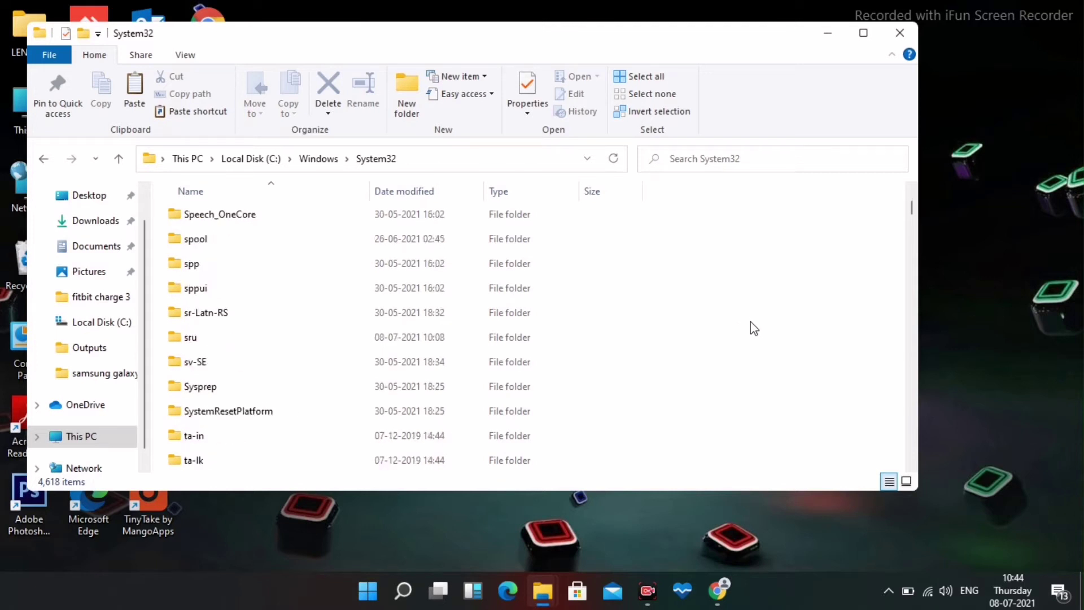
scroll(750, 321, down, 15)
scroll(776, 330, up, 2)
right_click(777, 329)
click(851, 415)
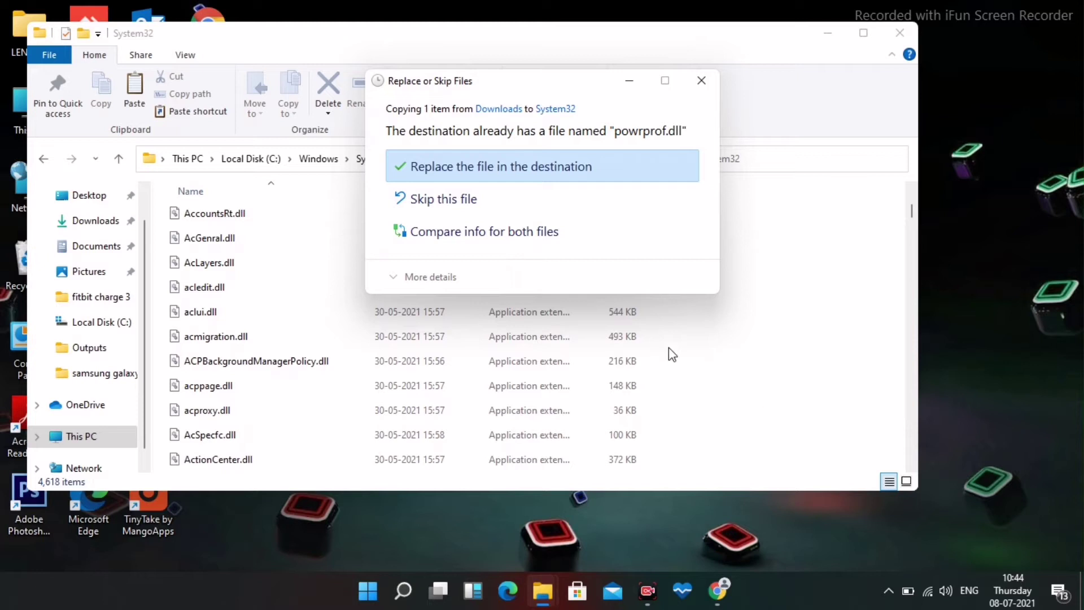
click(534, 206)
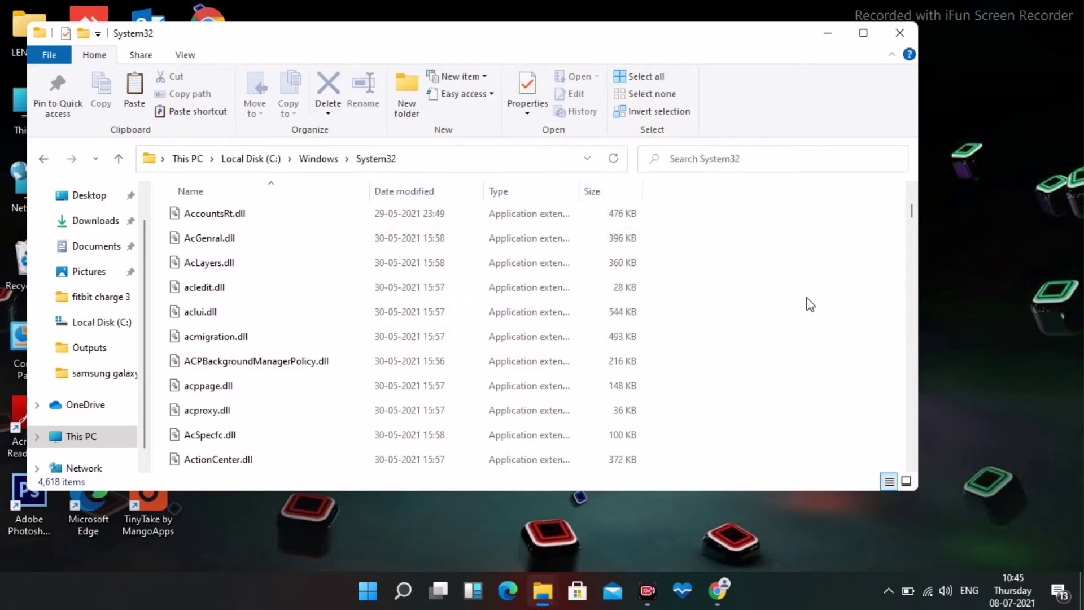
scroll(817, 346, down, 1)
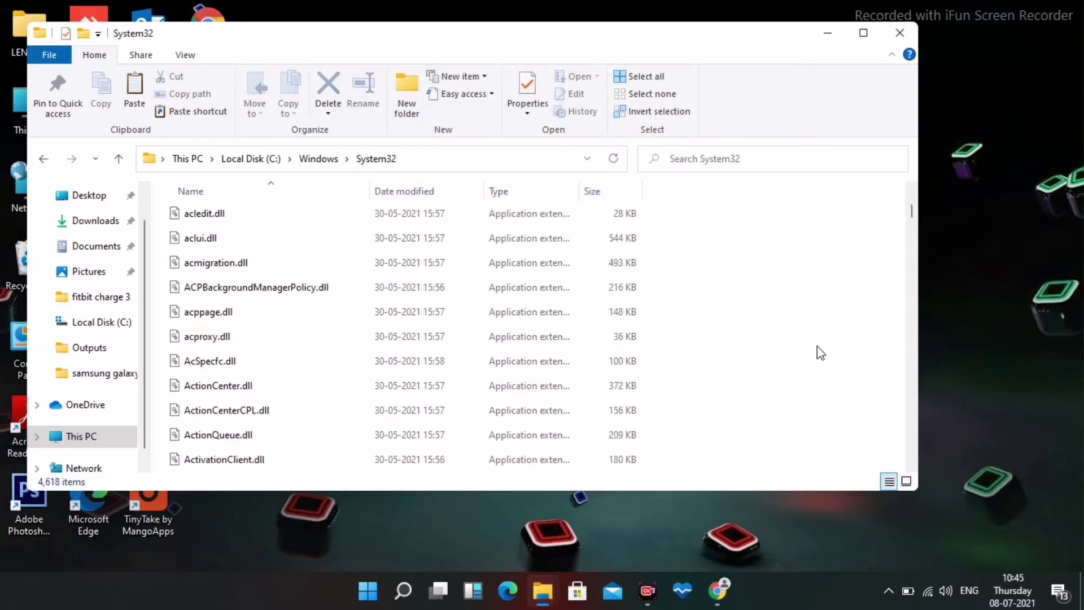
click(828, 35)
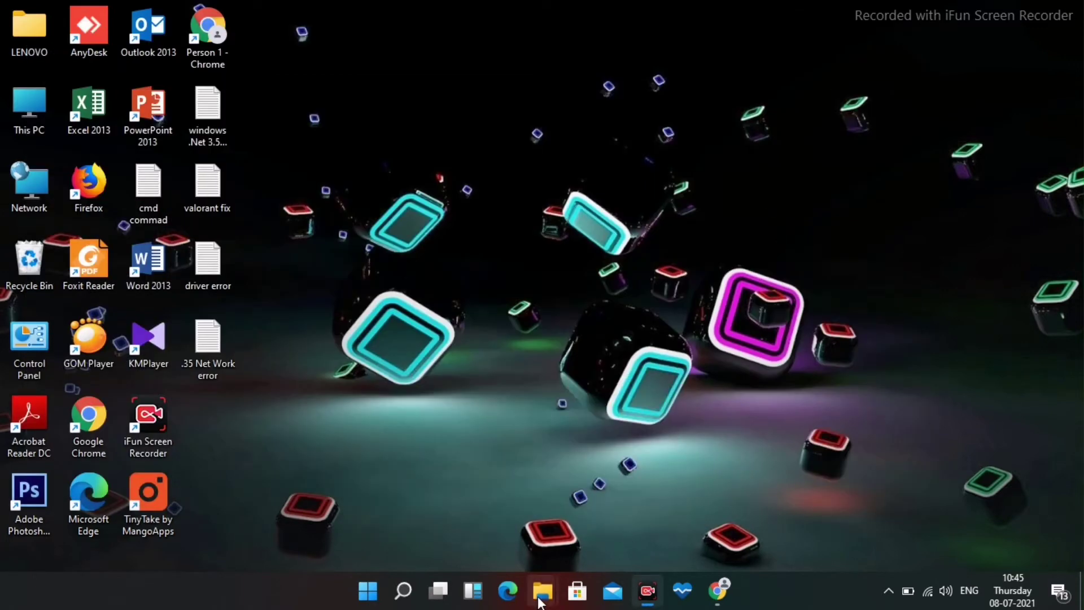
Restore and maximize the System32 window, then open Taskbar settings from the taskbar's menu.
mouse_move(541, 602)
click(631, 513)
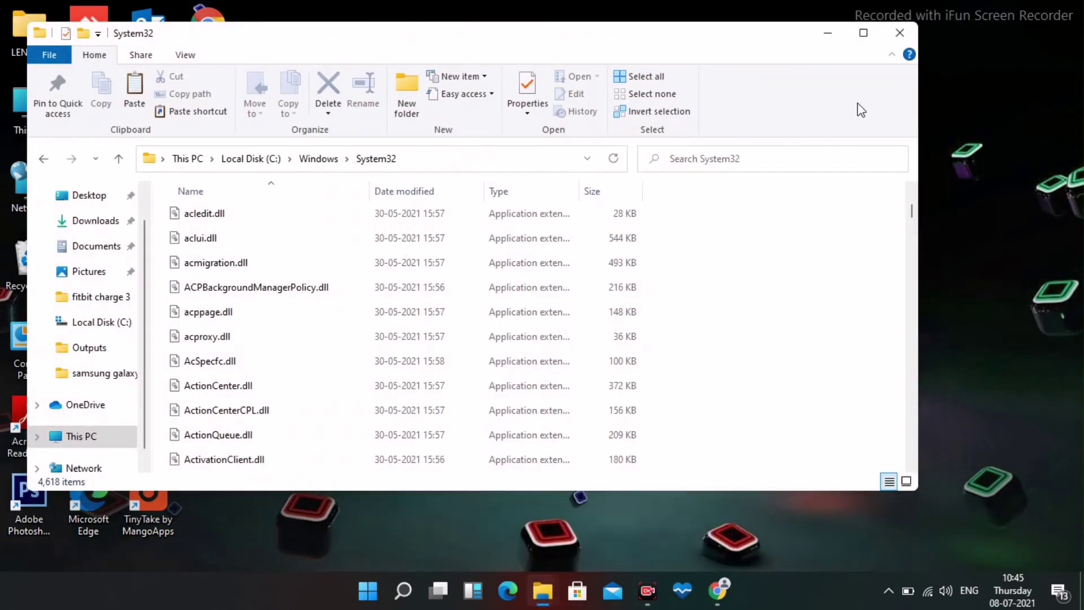
click(864, 33)
right_click(775, 591)
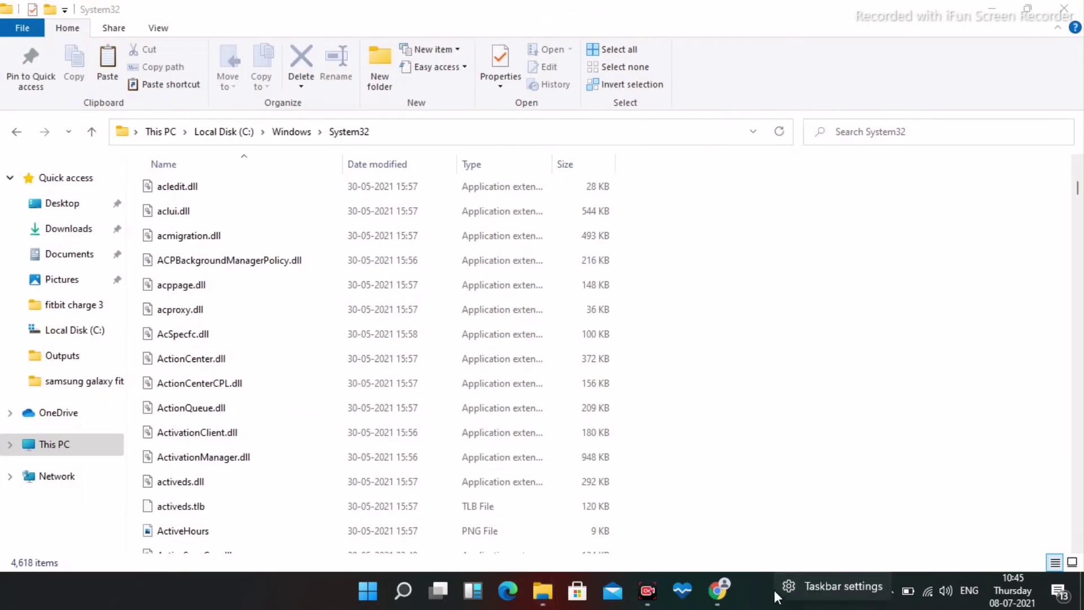
click(816, 585)
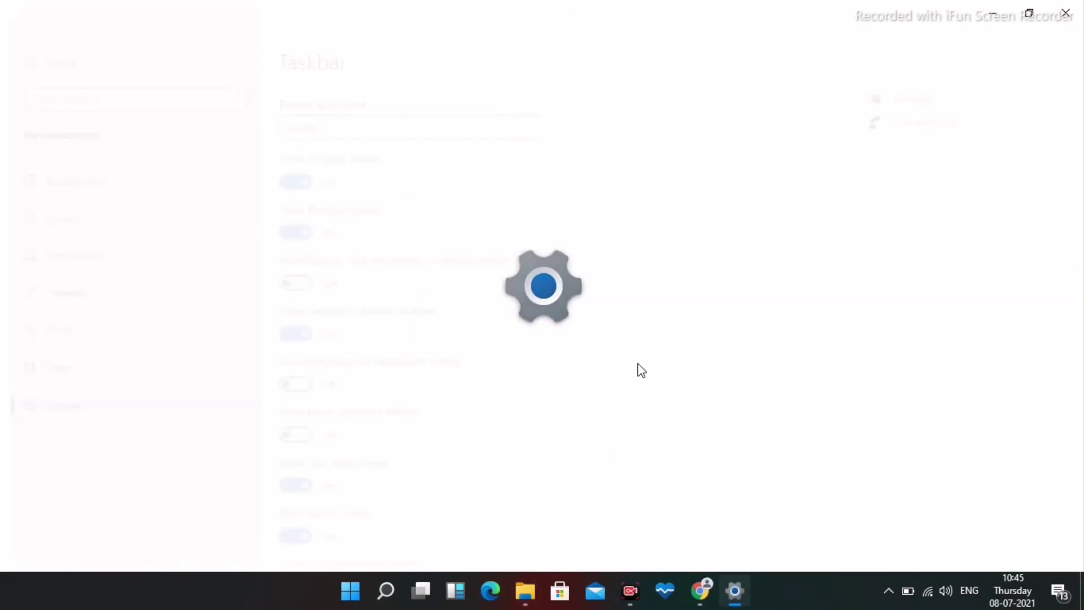
Close Settings and minimize the System32 folder window.
click(1029, 12)
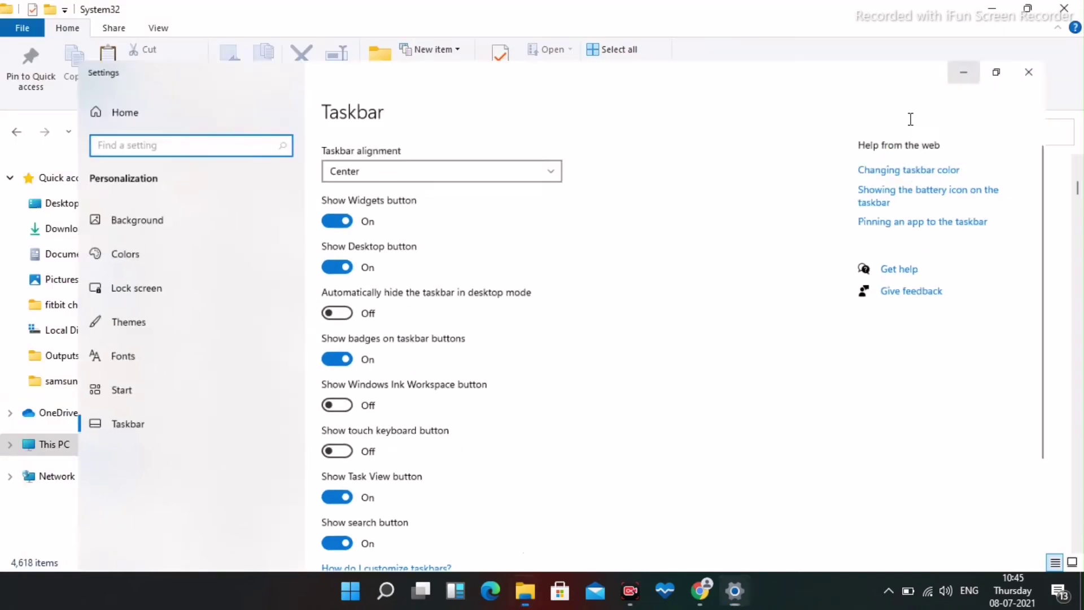
click(1029, 72)
click(992, 9)
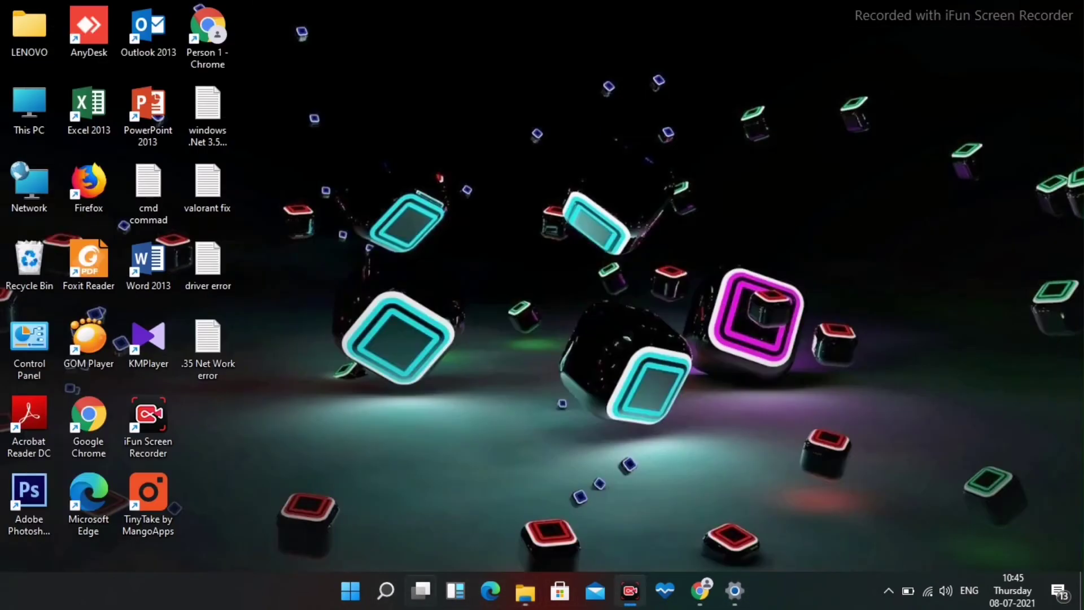
Launch Task Manager via Windows search for 'tas' and maximize it.
click(386, 590)
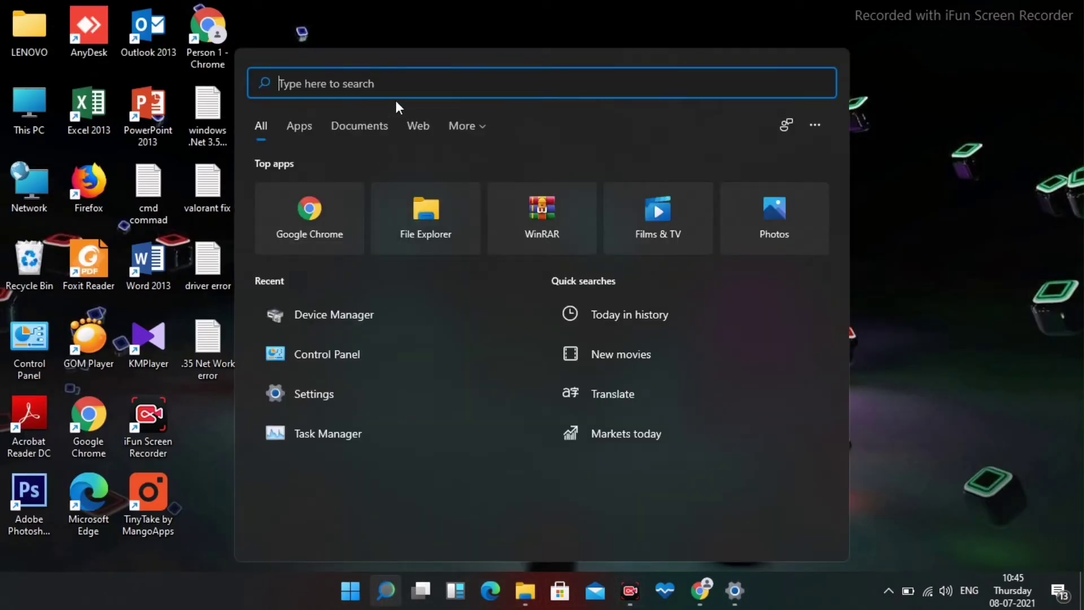
text(tas)
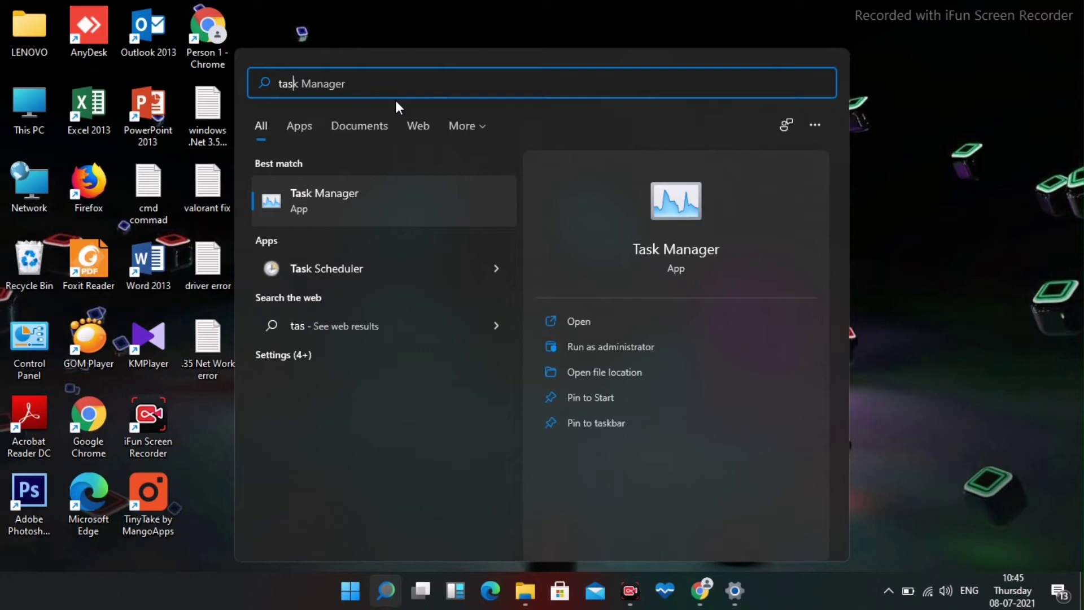
click(440, 185)
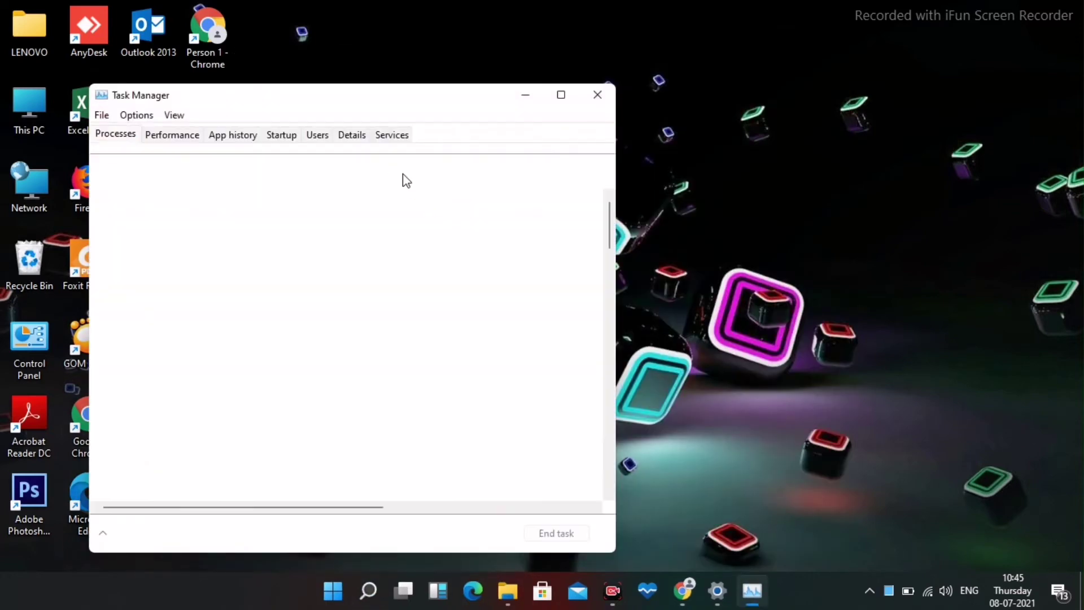
click(561, 97)
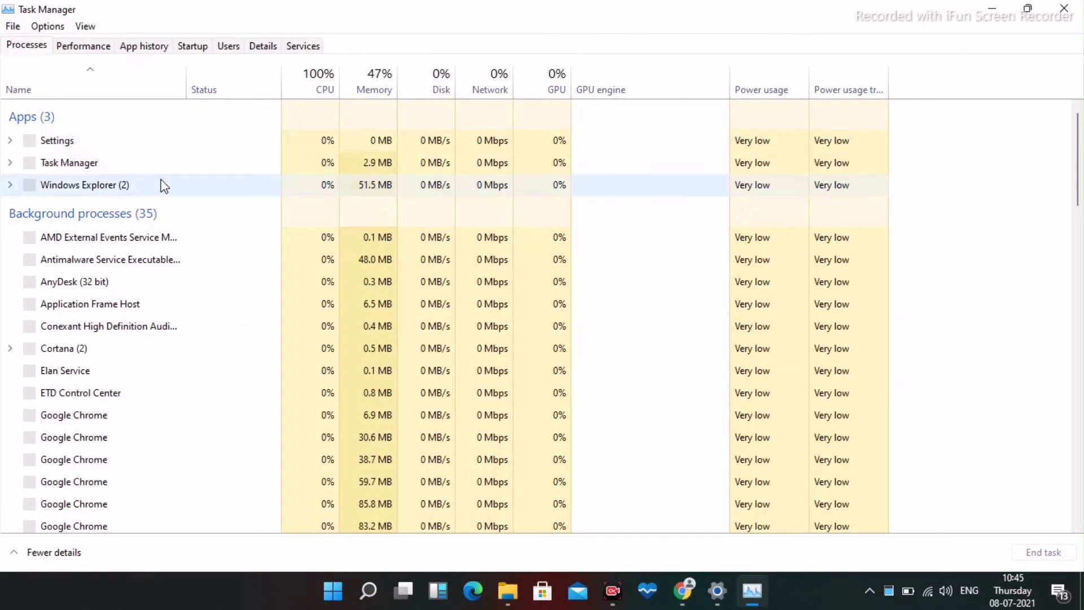
Select the Windows Explorer process, dismiss its actions menu, and open the File menu.
click(113, 235)
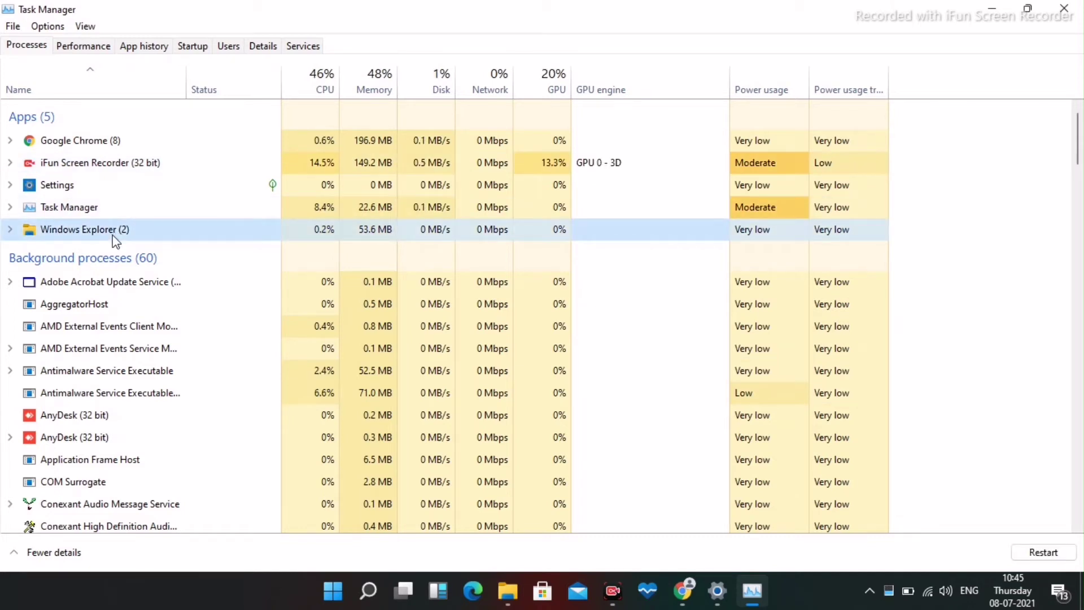
right_click(143, 229)
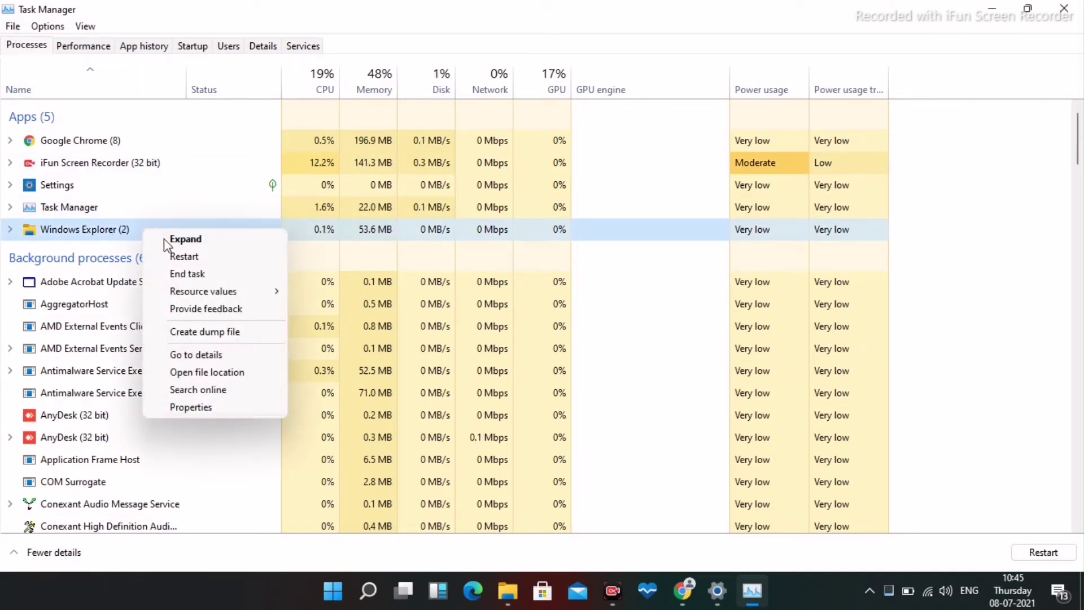
click(110, 234)
click(13, 26)
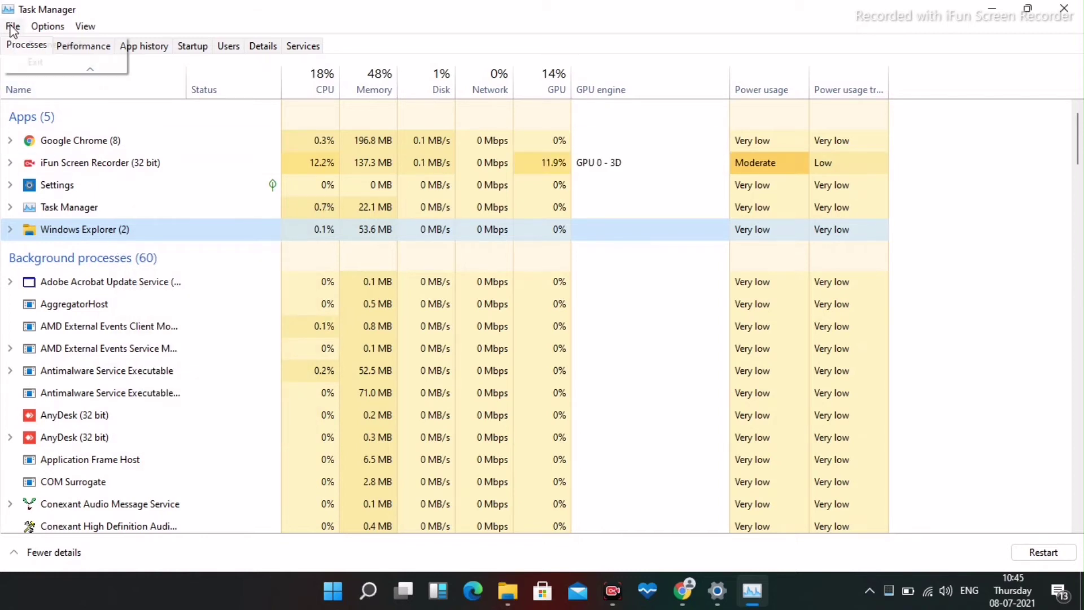
Start a new task and browse through This PC and Local Disk (C:) to C:\Windows\System32.
click(63, 48)
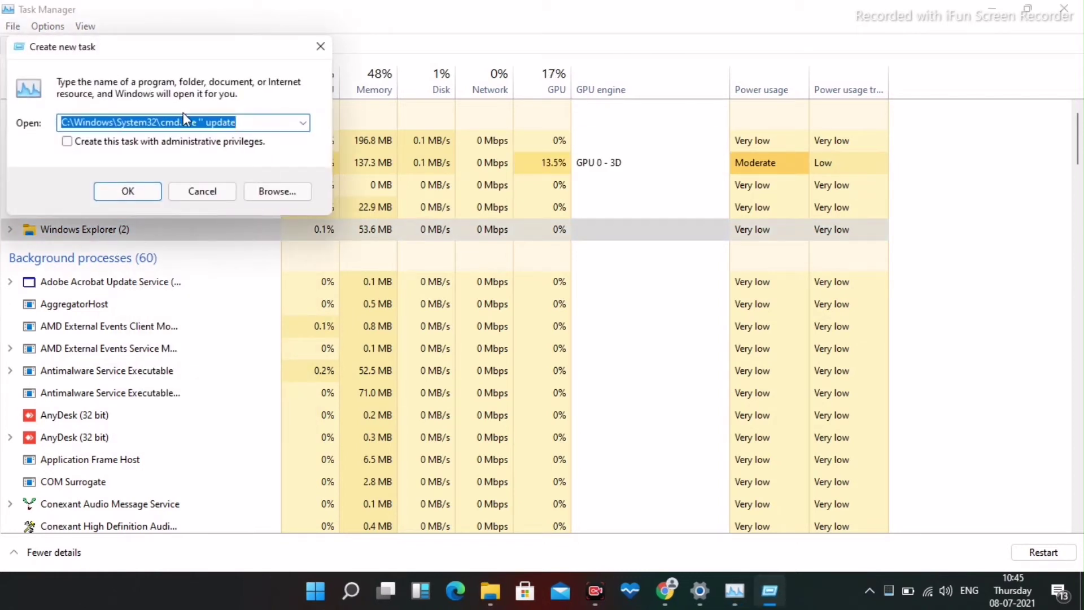
drag(164, 51, 310, 79)
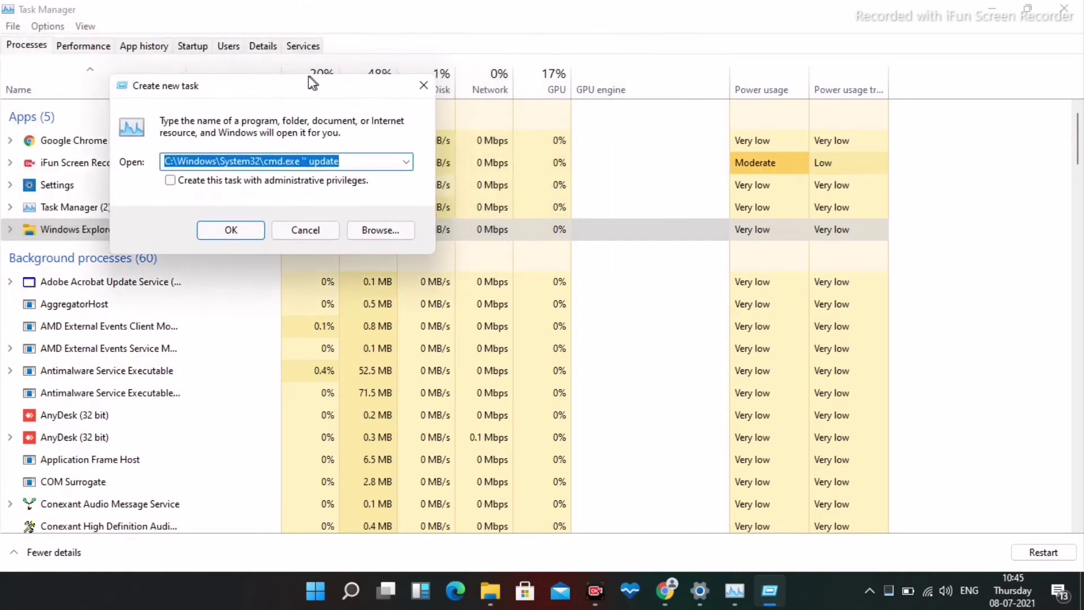
click(377, 231)
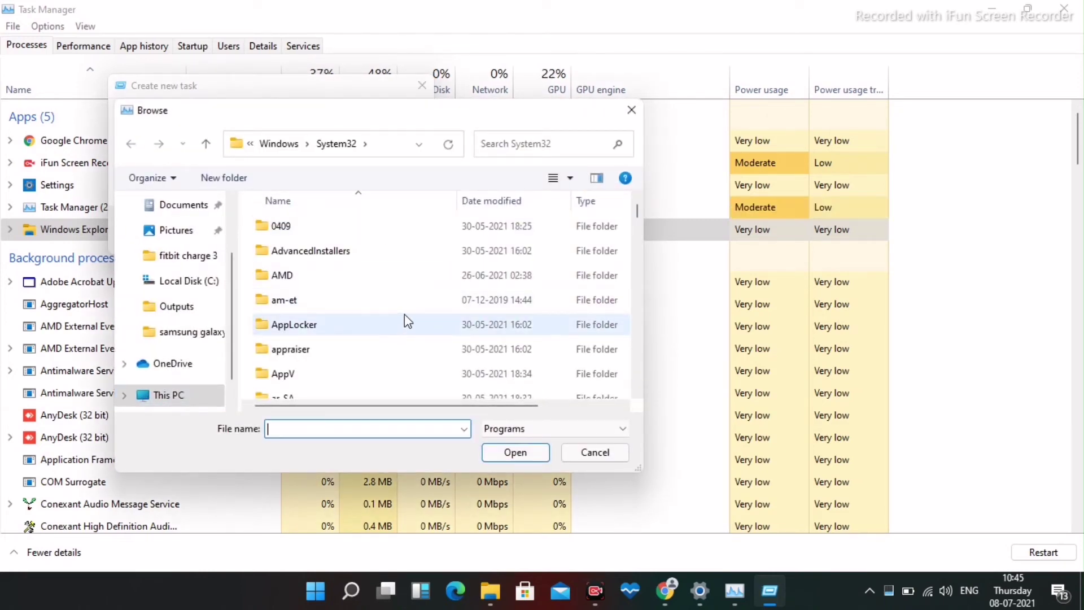
scroll(405, 320, down, 7)
click(199, 399)
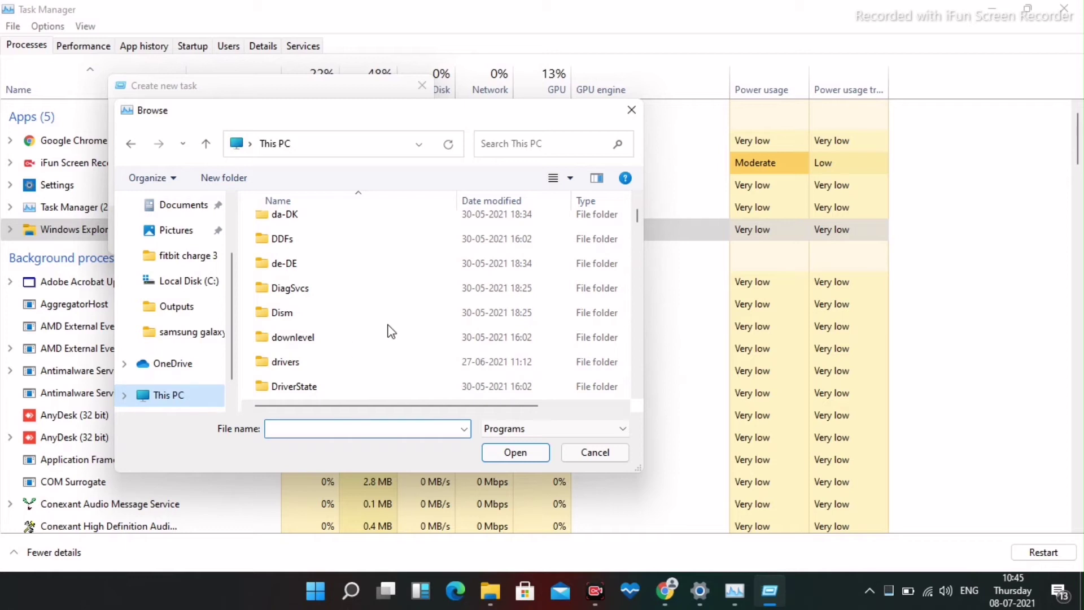
double_click(290, 353)
scroll(350, 330, down, 3)
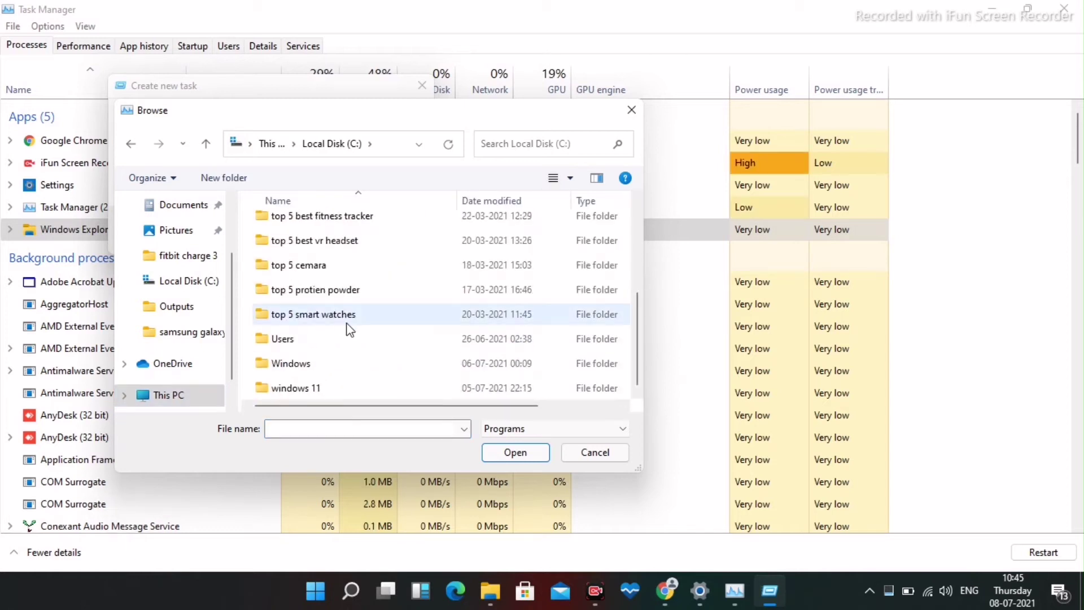
double_click(344, 364)
scroll(358, 317, down, 12)
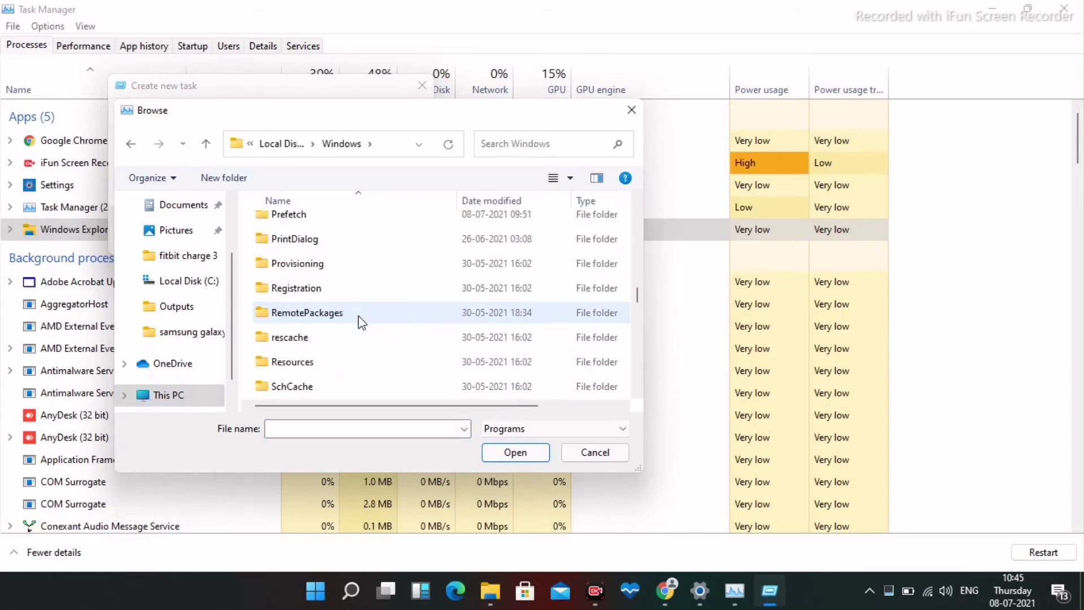
scroll(359, 320, down, 7)
double_click(346, 245)
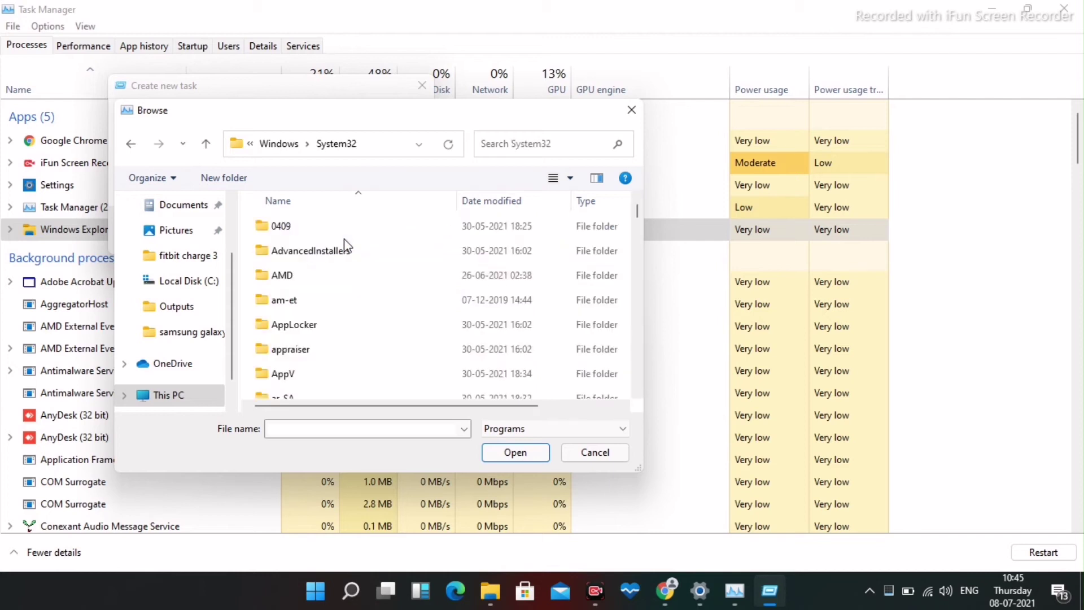
Choose cmd.exe as the program and tick 'Create this task with administrative privileges'.
scroll(405, 288, down, 20)
scroll(404, 289, down, 20)
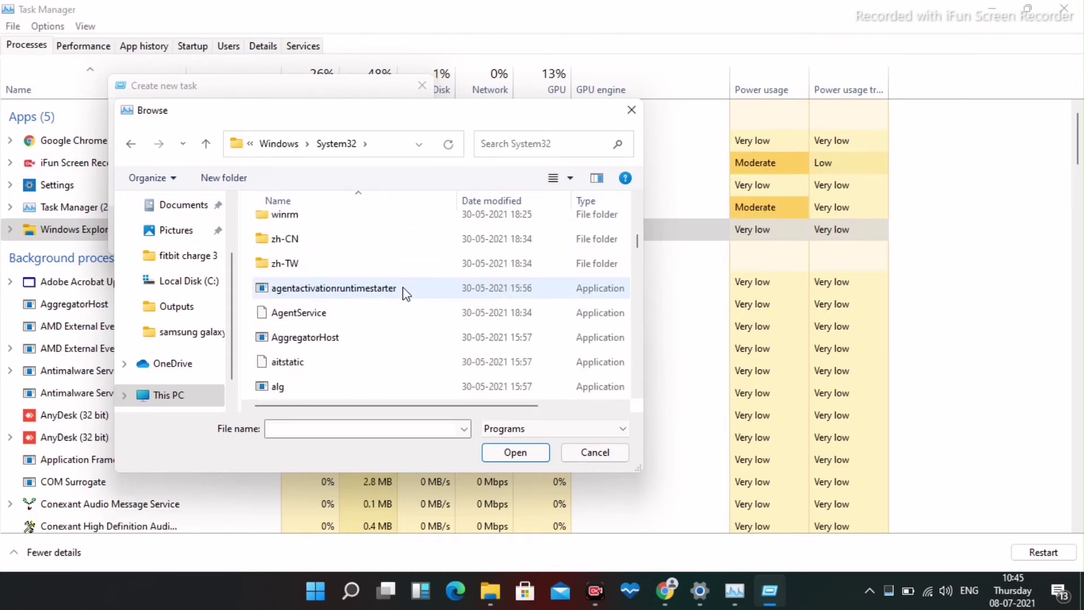
scroll(403, 287, down, 12)
scroll(402, 287, down, 12)
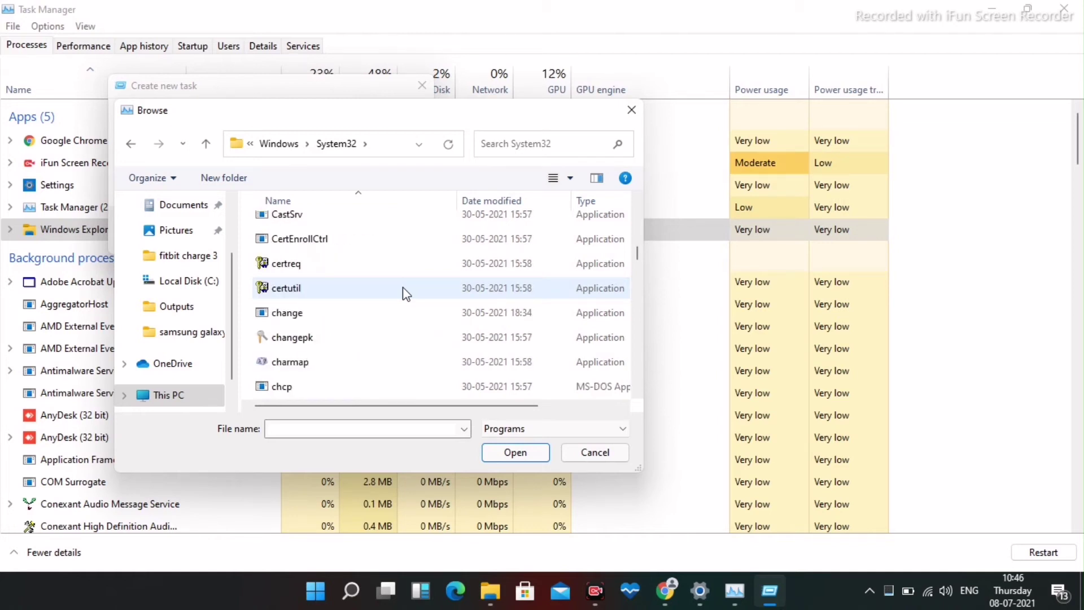
scroll(402, 287, up, 2)
scroll(402, 287, down, 3)
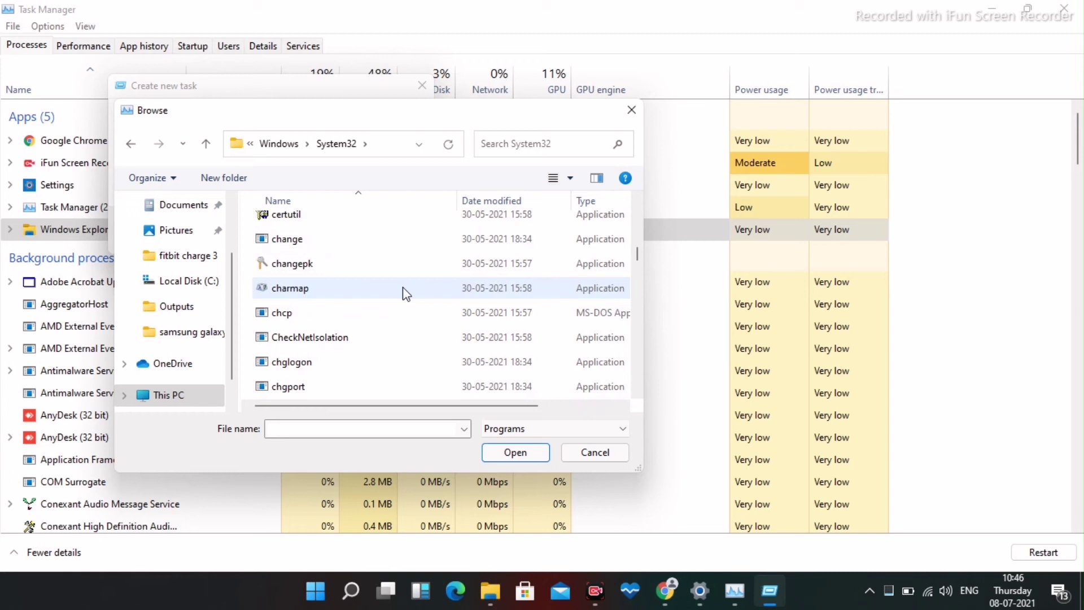
scroll(403, 287, down, 2)
scroll(404, 294, down, 3)
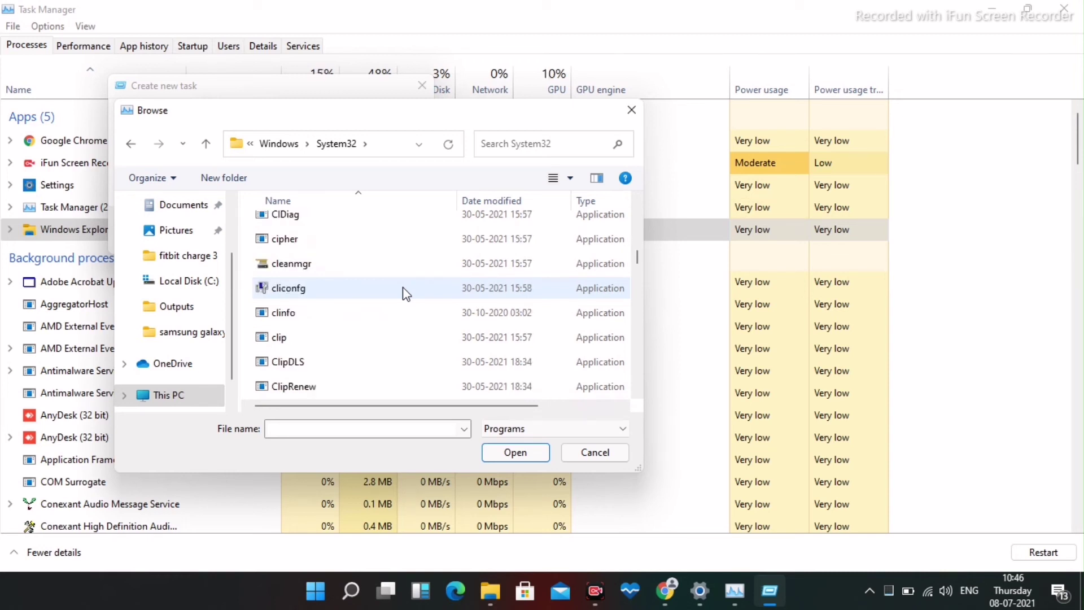
scroll(404, 293, down, 2)
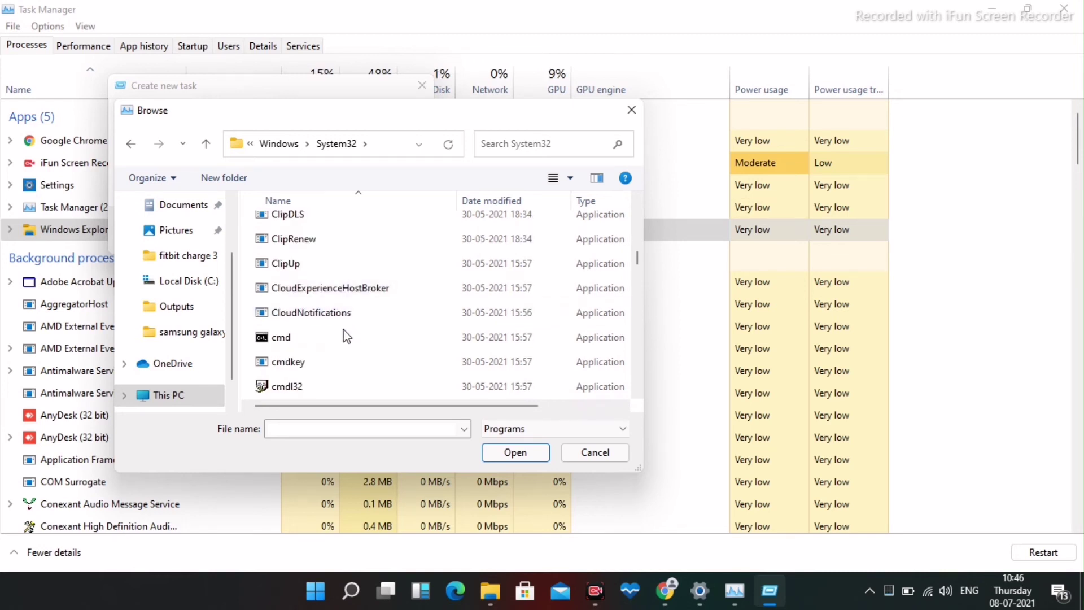
click(335, 341)
click(499, 449)
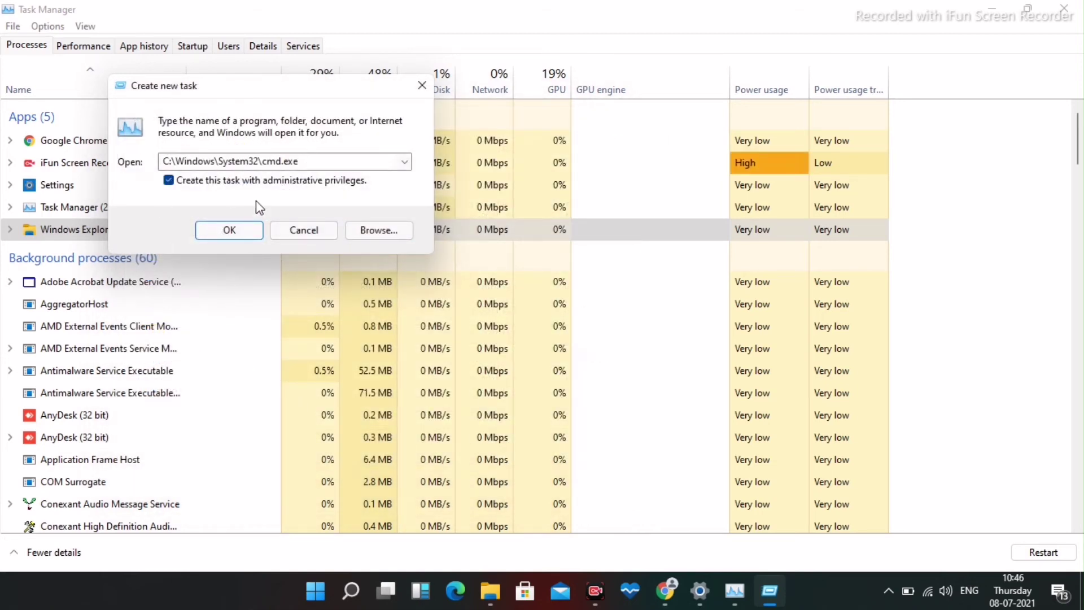
click(248, 229)
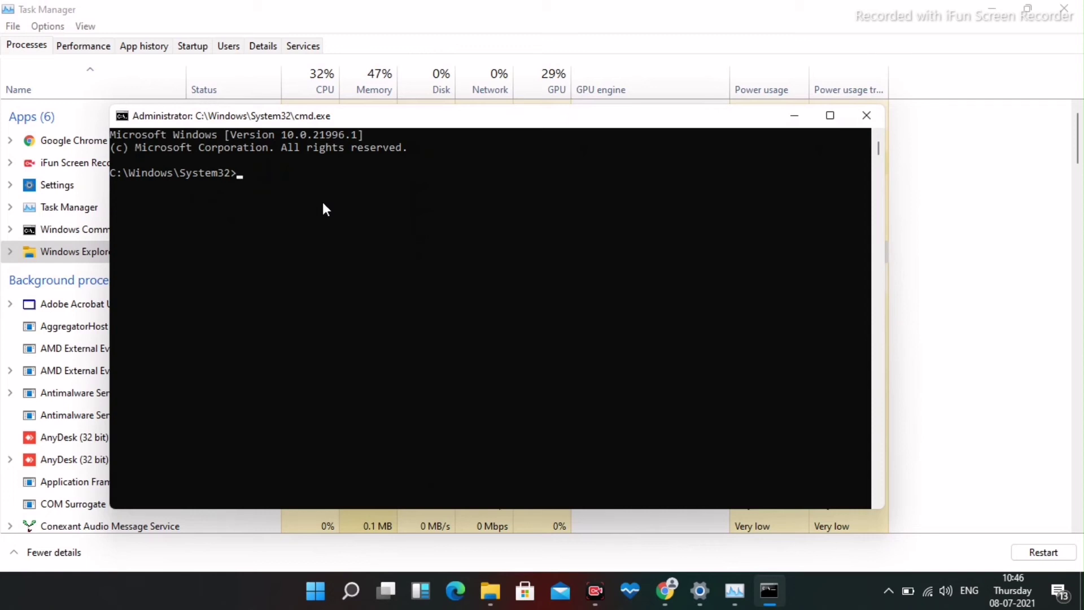
Run 'gpuupdate' in the admin Command Prompt, which is rejected, then minimize cmd and Task Manager.
text(gpuupdate)
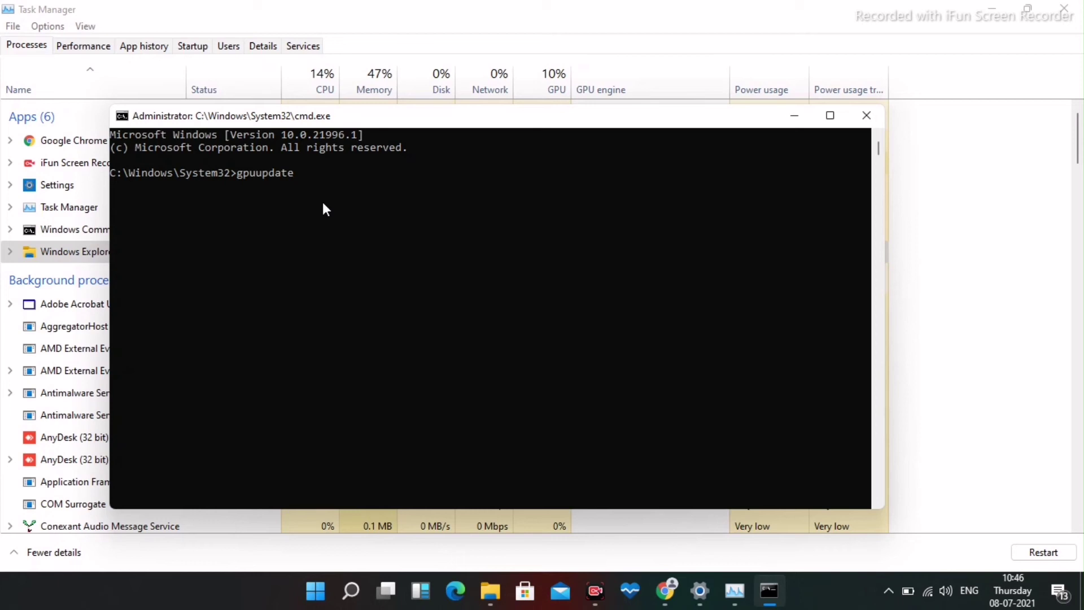
key(Return)
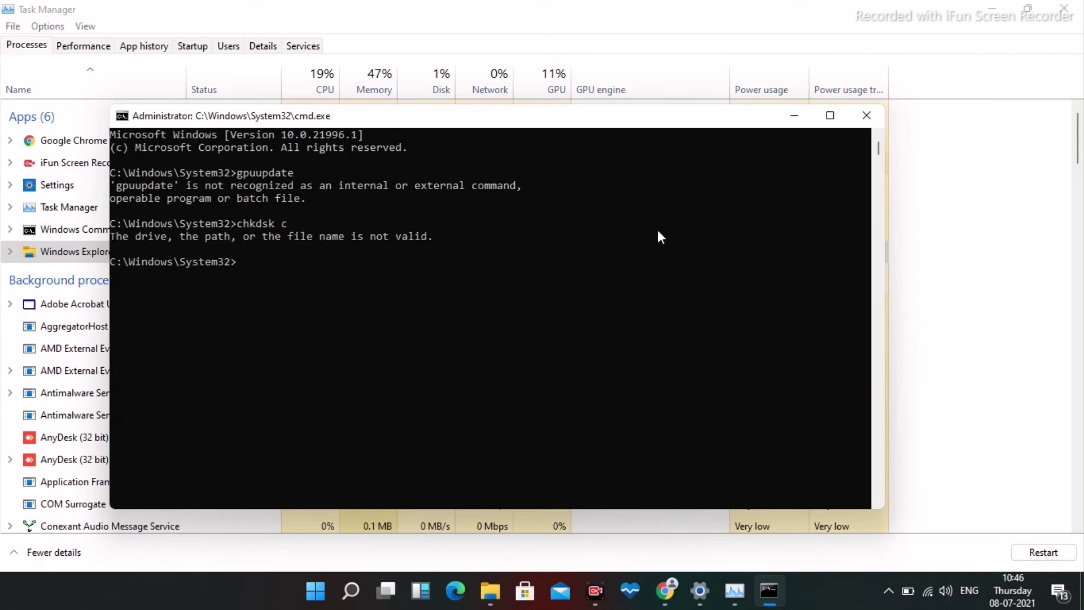
click(794, 115)
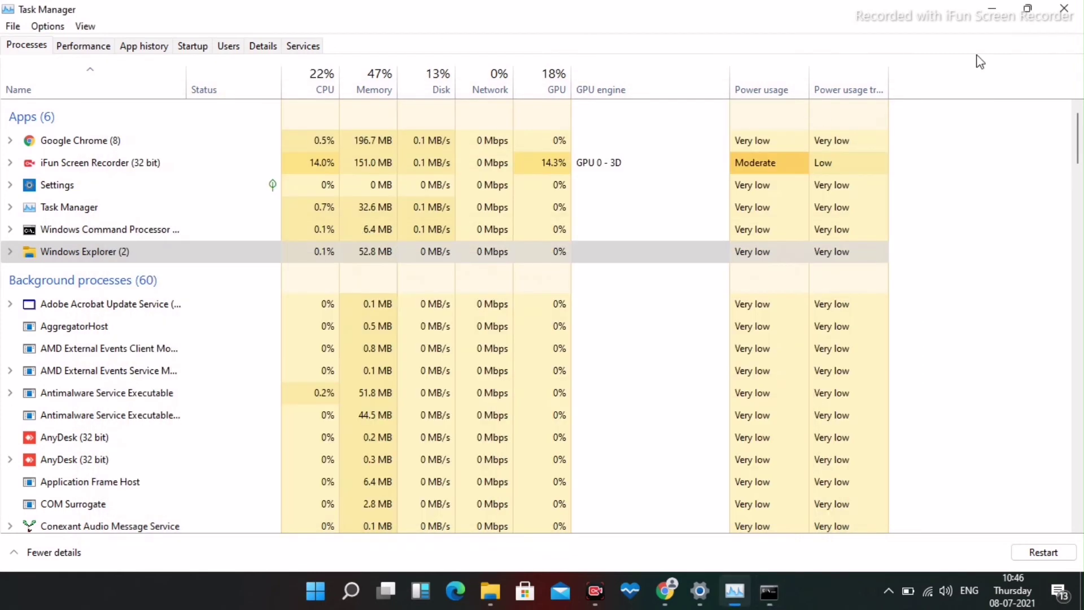
click(992, 9)
Restore the Command Prompt and run 'chkdsk c:', which reports an NTFS file system.
click(771, 590)
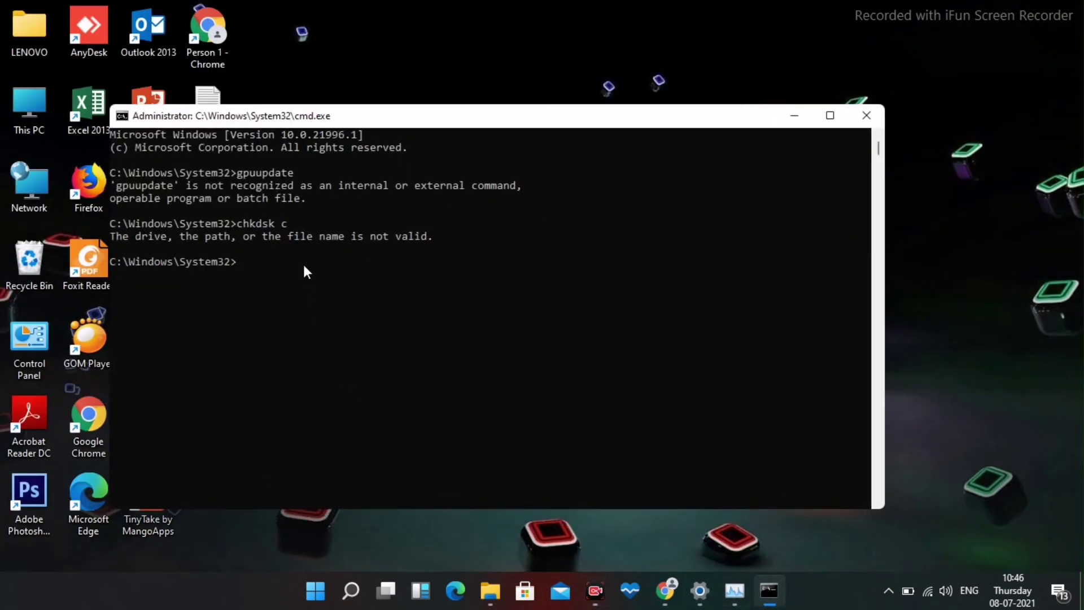
text(chkdsk c:)
key(Return)
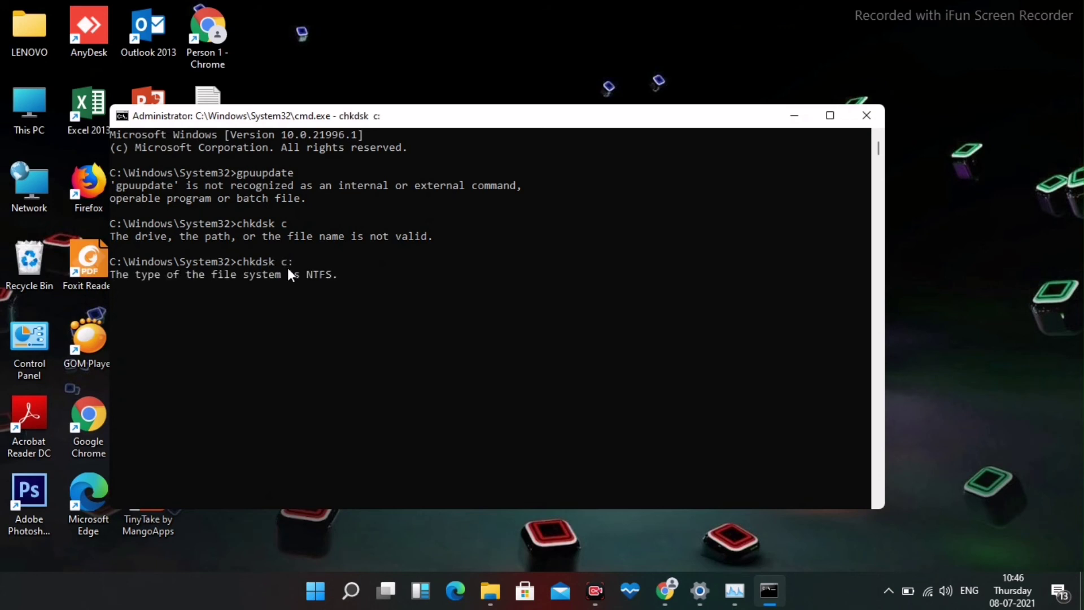